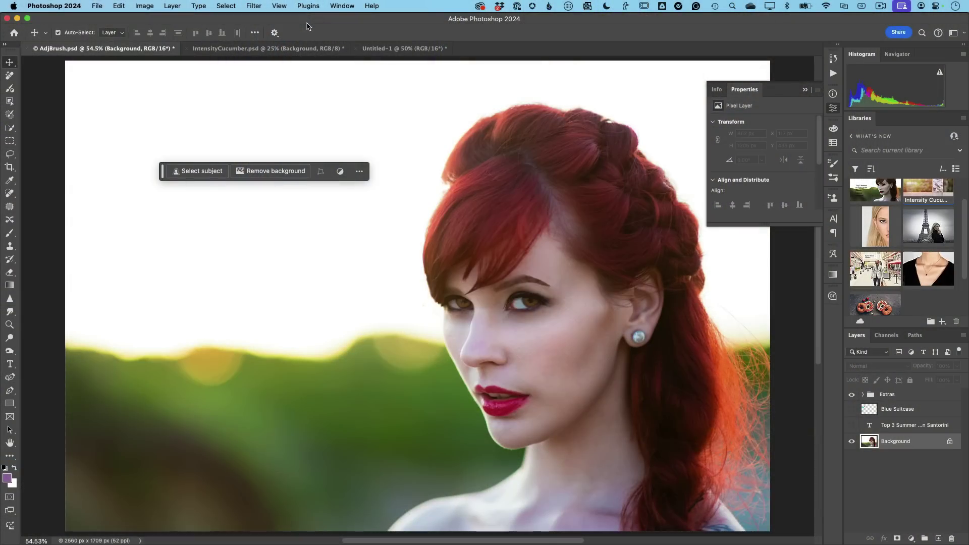
# - Zoom to about 237% on the woman's eyes and select the Adjustment Brush tool
pyautogui.press('z')
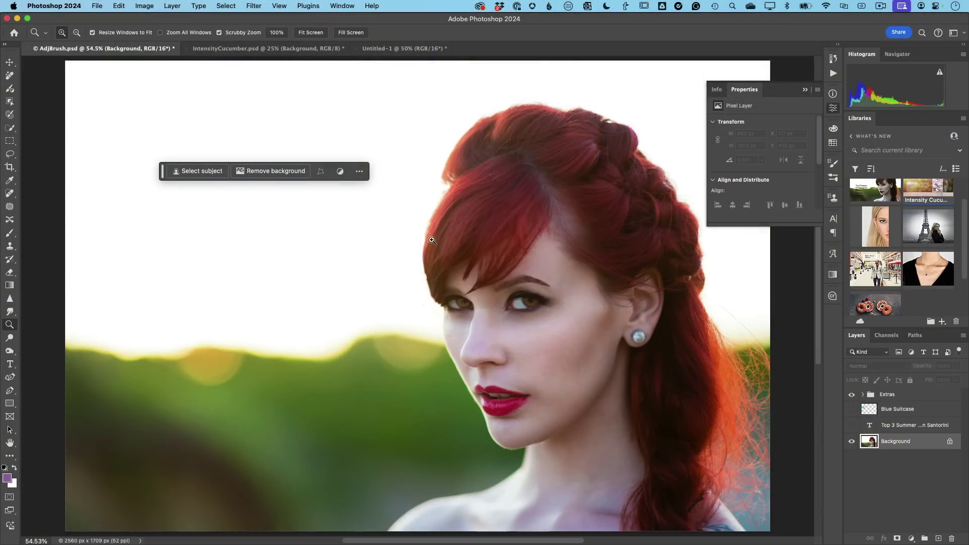
pyautogui.moveTo(457, 277); pyautogui.dragTo(512, 314)
pyautogui.moveTo(669, 308); pyautogui.dragTo(435, 186)
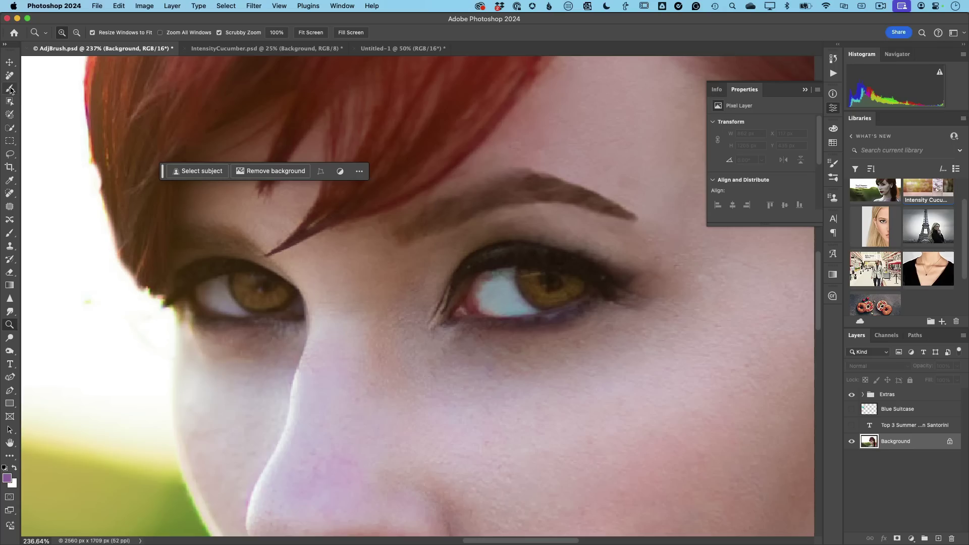
pyautogui.click(10, 90)
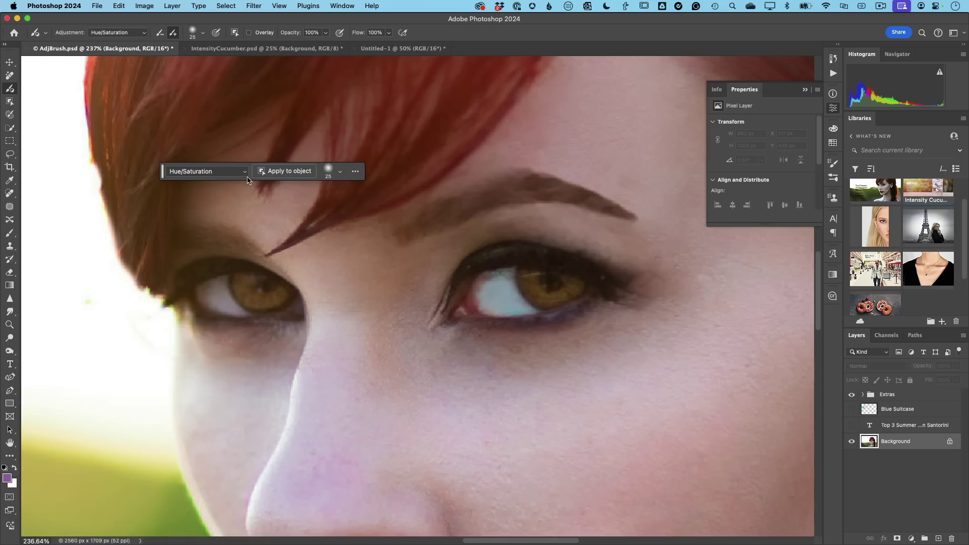
# - Keep Hue/Saturation as the adjustment and brush it over the right iris
pyautogui.click(244, 171)
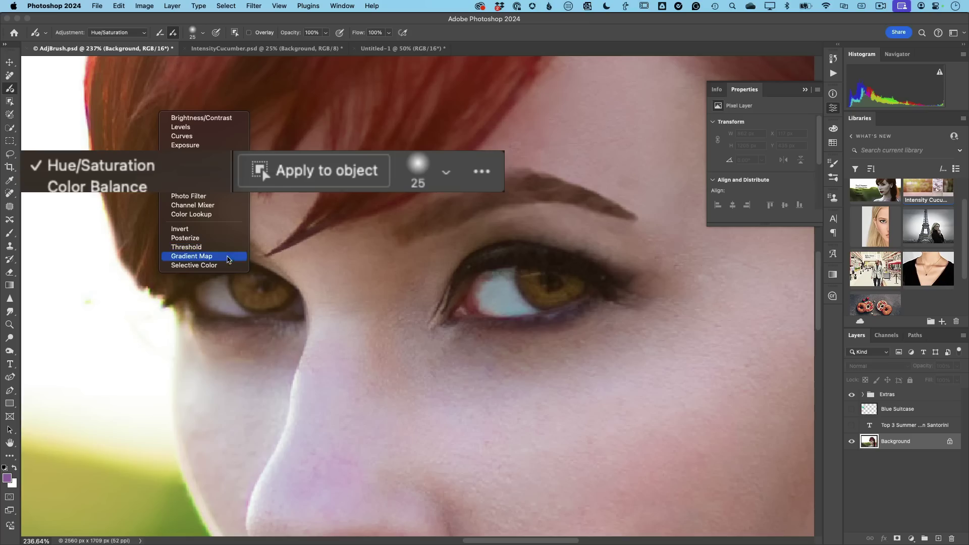
pyautogui.press('Escape')
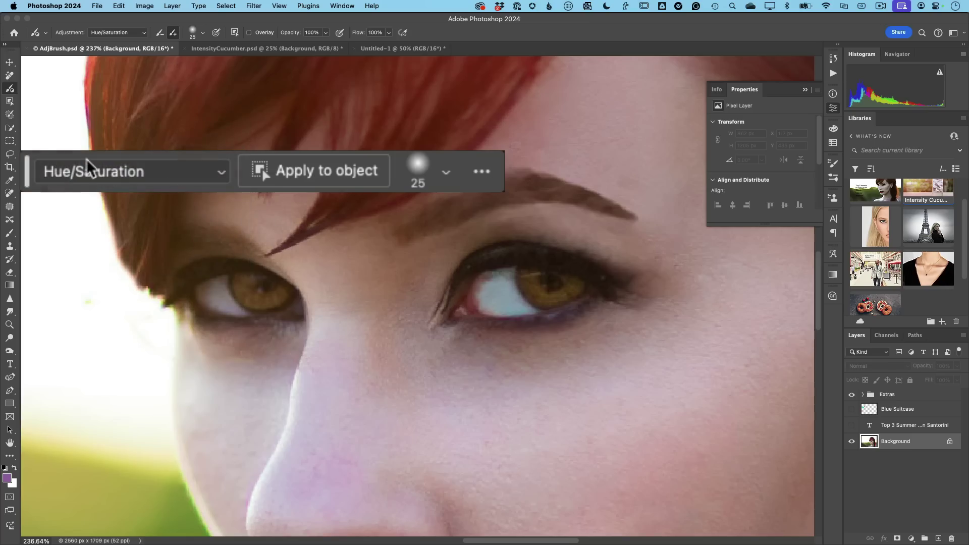
pyautogui.moveTo(534, 278)
pyautogui.mouseDown()
pyautogui.moveTo(561, 297)
pyautogui.moveTo(574, 288)
pyautogui.moveTo(543, 292)
pyautogui.moveTo(528, 275)
pyautogui.moveTo(554, 294)
pyautogui.moveTo(571, 288)
pyautogui.mouseUp()
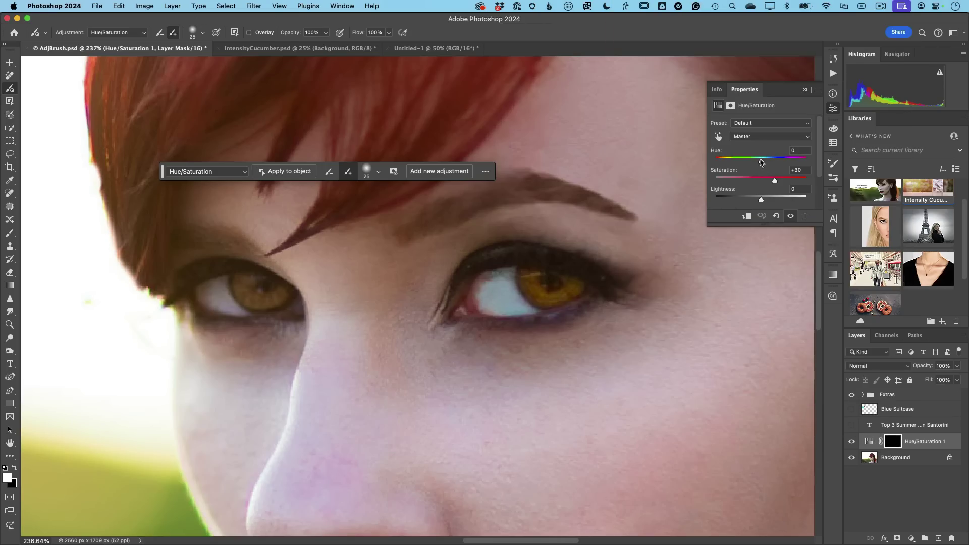
# - Set the iris Hue to +75 for green, and undo a stroke on the left iris
pyautogui.moveTo(761, 162); pyautogui.dragTo(790, 169)
pyautogui.moveTo(249, 283)
pyautogui.mouseDown()
pyautogui.moveTo(275, 292)
pyautogui.moveTo(267, 297)
pyautogui.moveTo(249, 281)
pyautogui.moveTo(275, 291)
pyautogui.mouseUp()
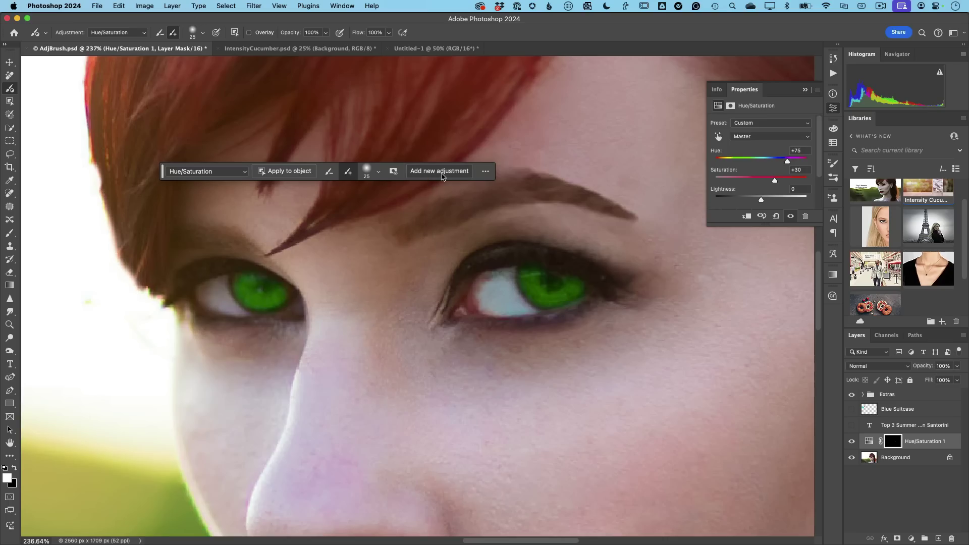
pyautogui.hotkey('ctrl', 'z')
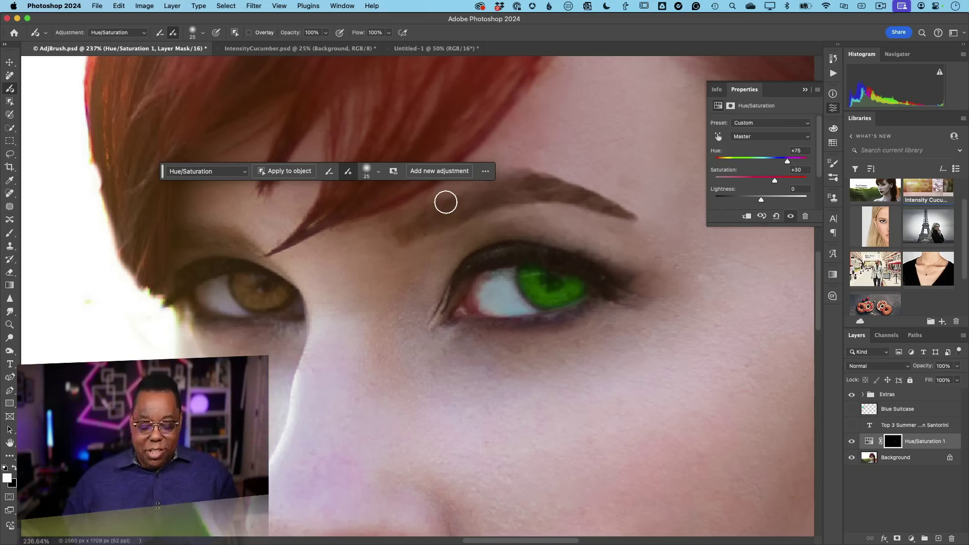
# - Fit the portrait in the window, then show and select the Blue Suitcase layer
pyautogui.press('super+0')
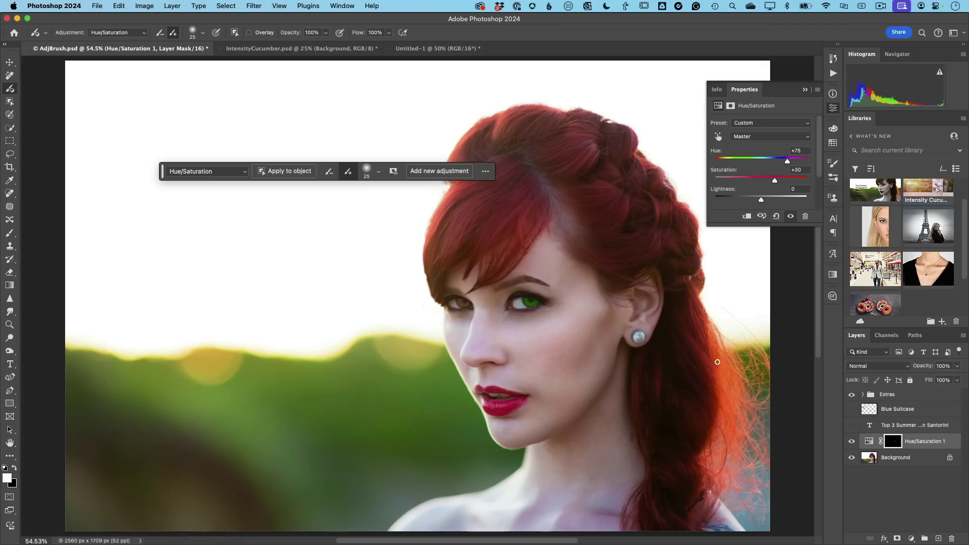
pyautogui.click(852, 410)
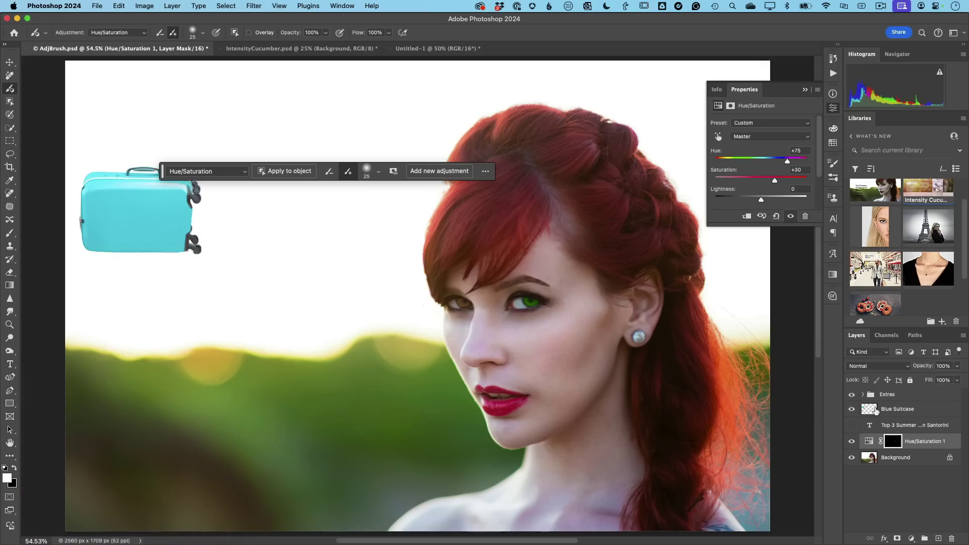
pyautogui.click(879, 410)
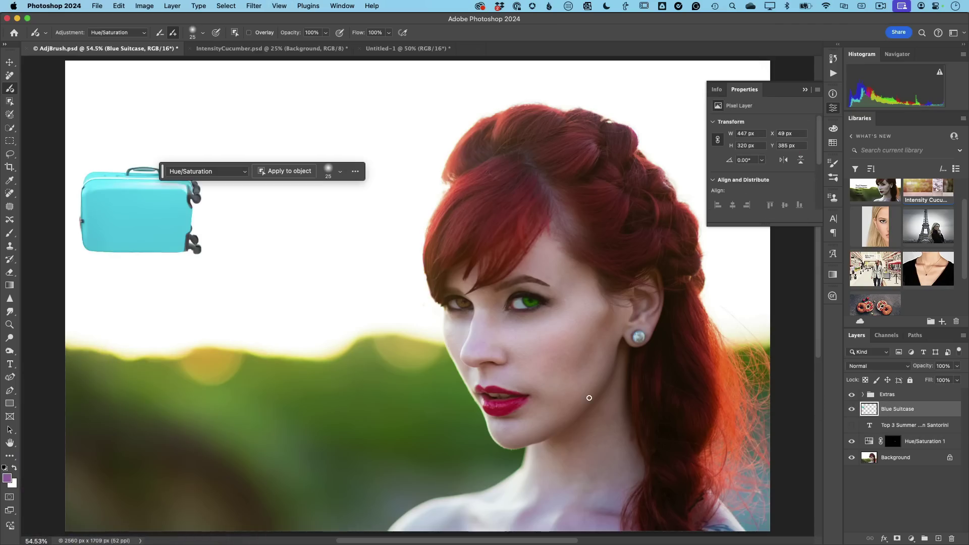
# - Rotate the suitcase 90° clockwise, flip it horizontally, and commit the transform
pyautogui.press('super+t')
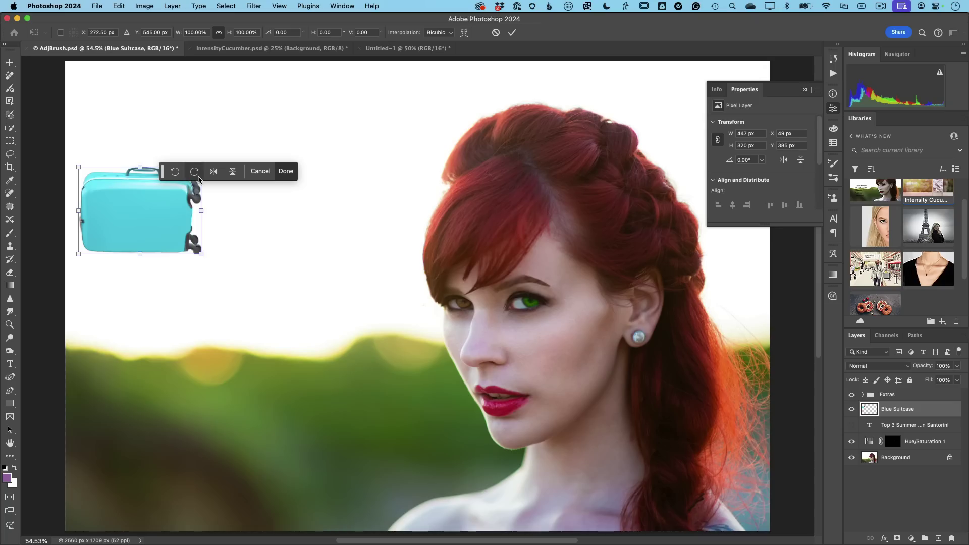
pyautogui.moveTo(162, 173); pyautogui.dragTo(235, 219)
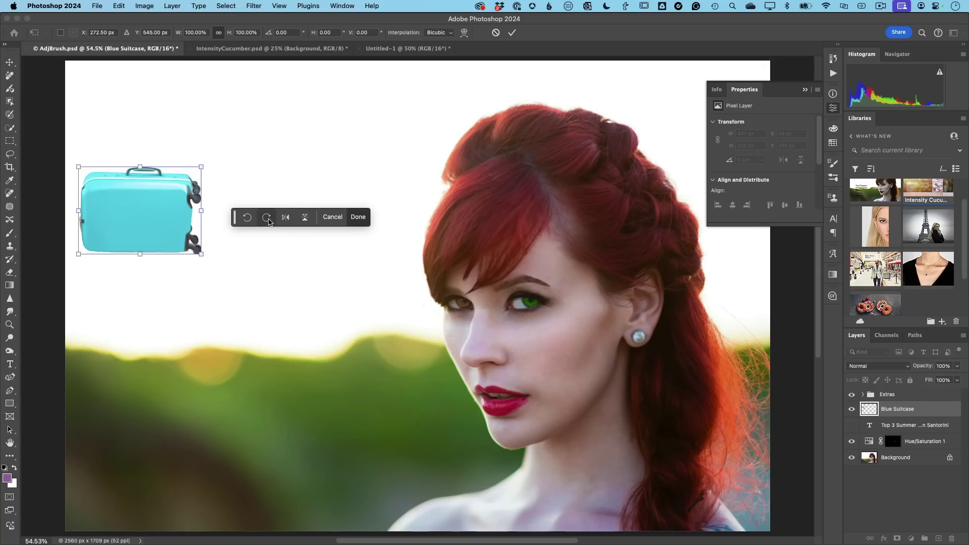
pyautogui.click(267, 217)
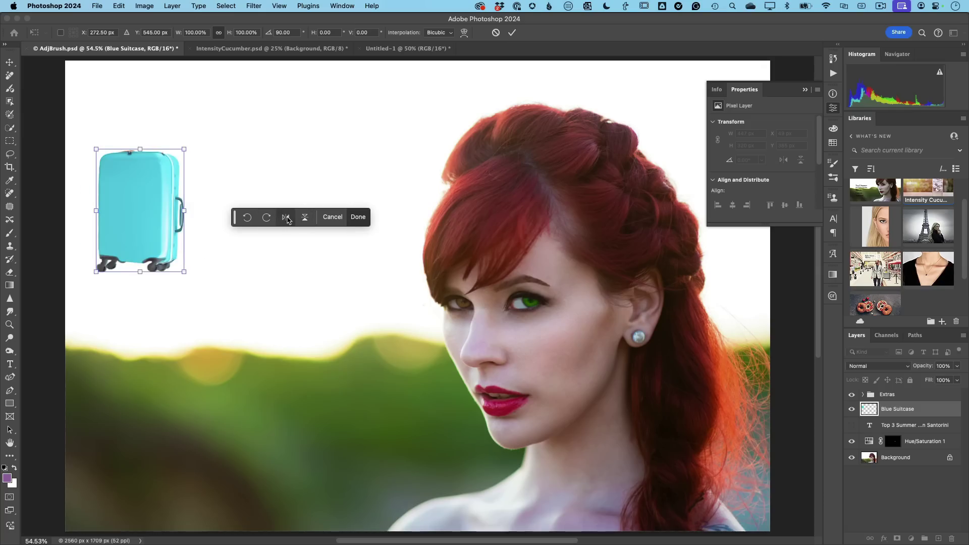
pyautogui.click(286, 217)
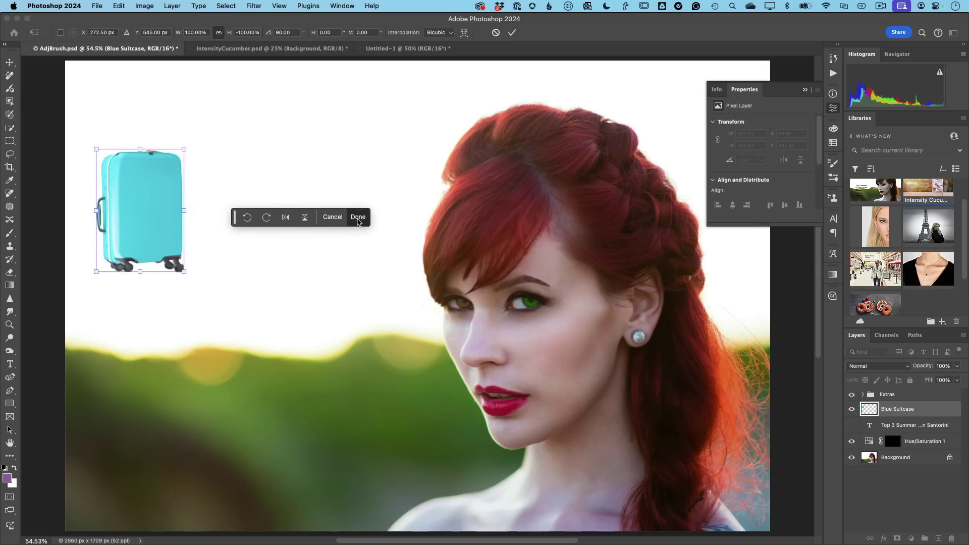
pyautogui.click(357, 218)
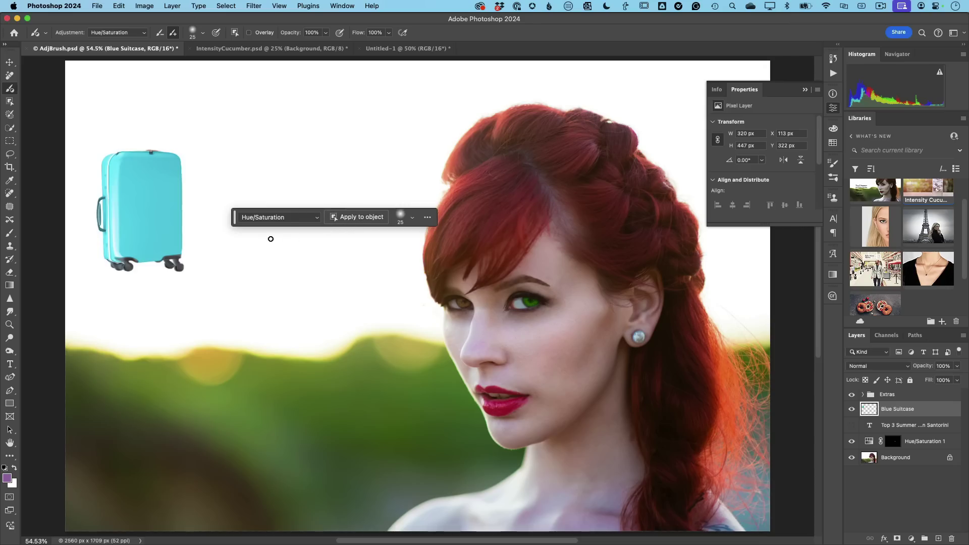
# - On the Top 3 Summer text layer, make Hawaii, Cancun and Santorini a numbered list
pyautogui.moveTo(235, 224); pyautogui.dragTo(207, 204)
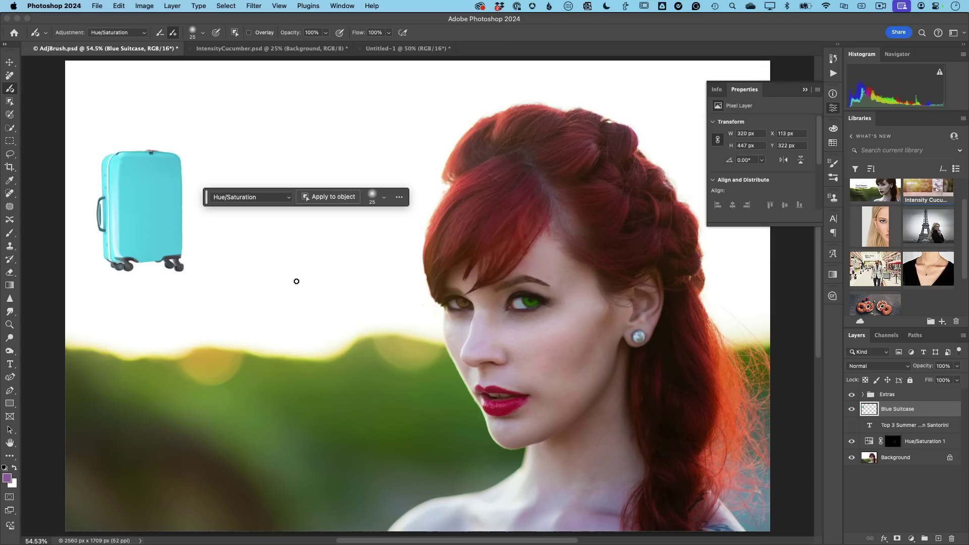
pyautogui.click(851, 425)
pyautogui.click(891, 426)
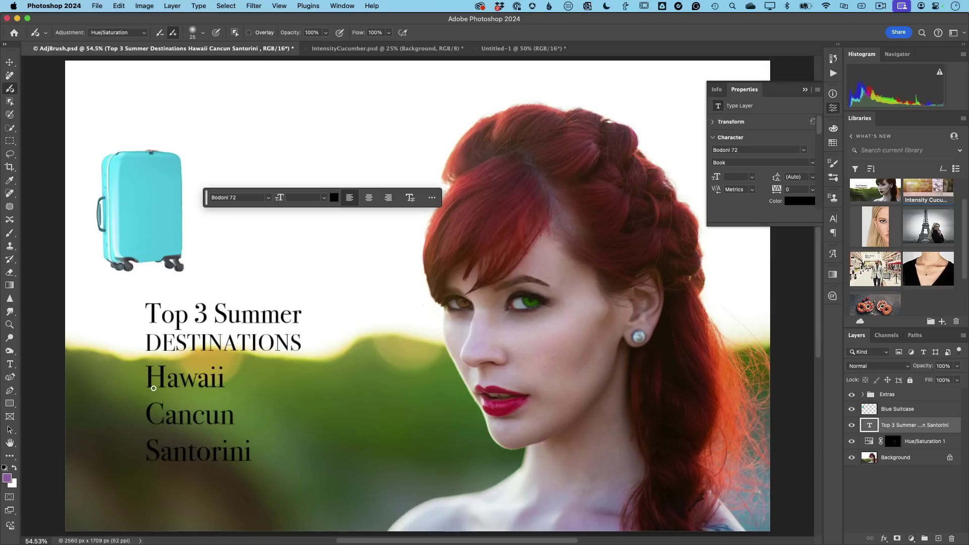
pyautogui.press('t')
pyautogui.moveTo(147, 378); pyautogui.dragTo(255, 444)
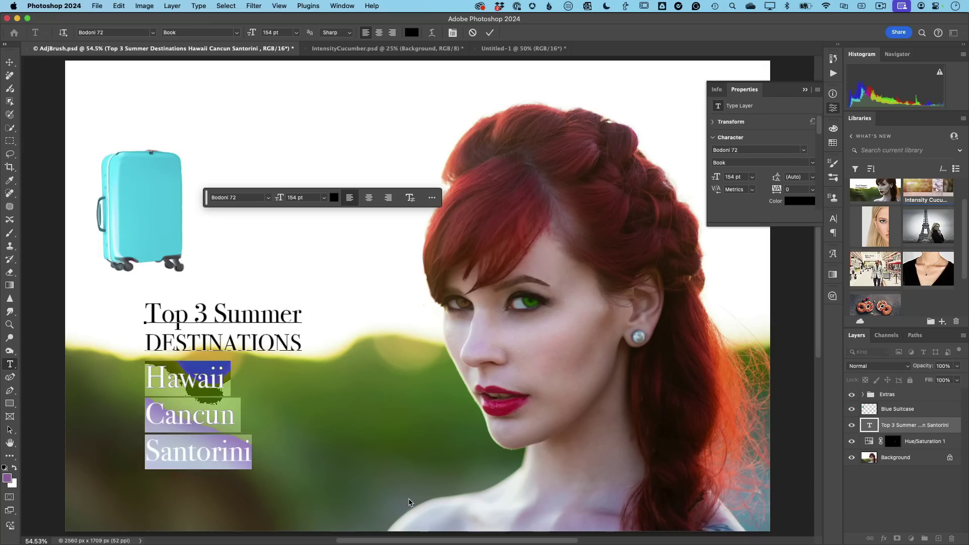
pyautogui.click(834, 233)
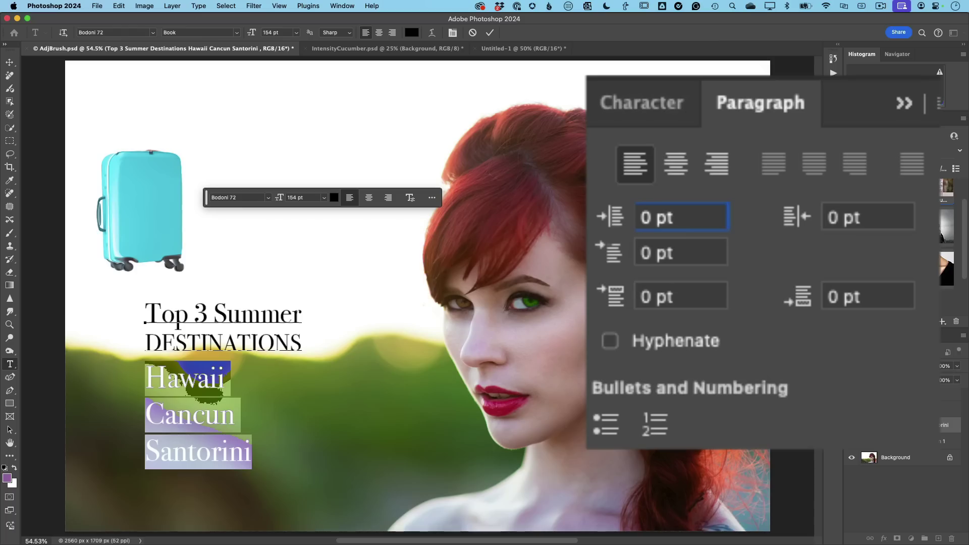
pyautogui.click(596, 424)
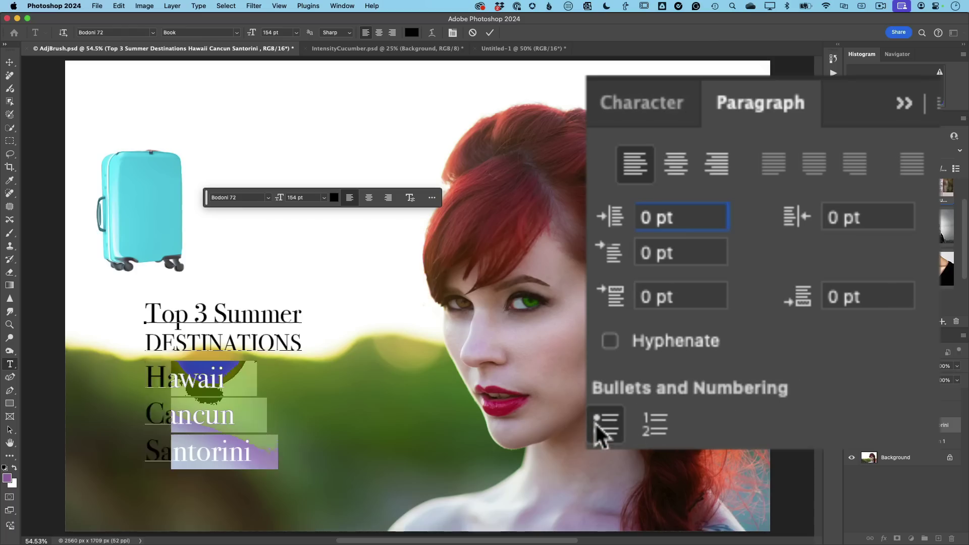
pyautogui.click(651, 427)
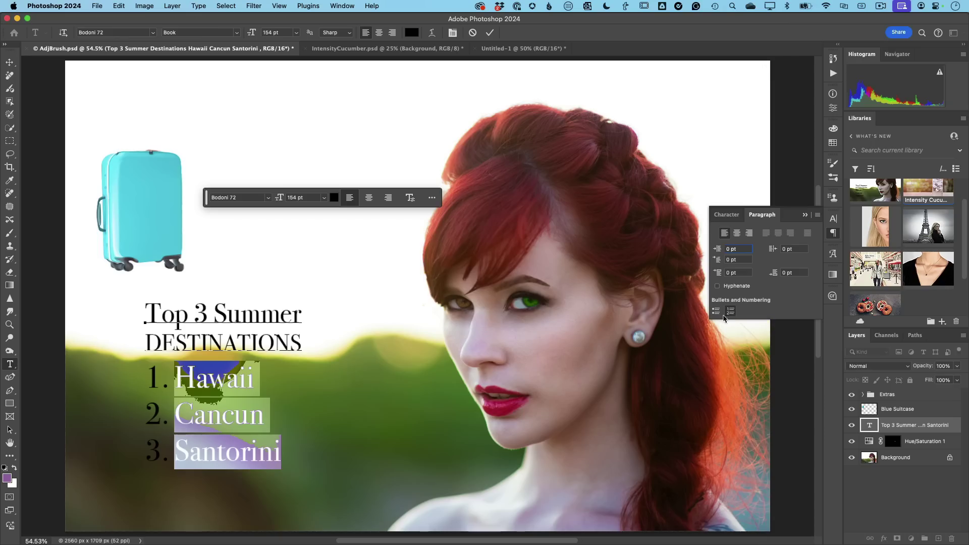
pyautogui.click(263, 417)
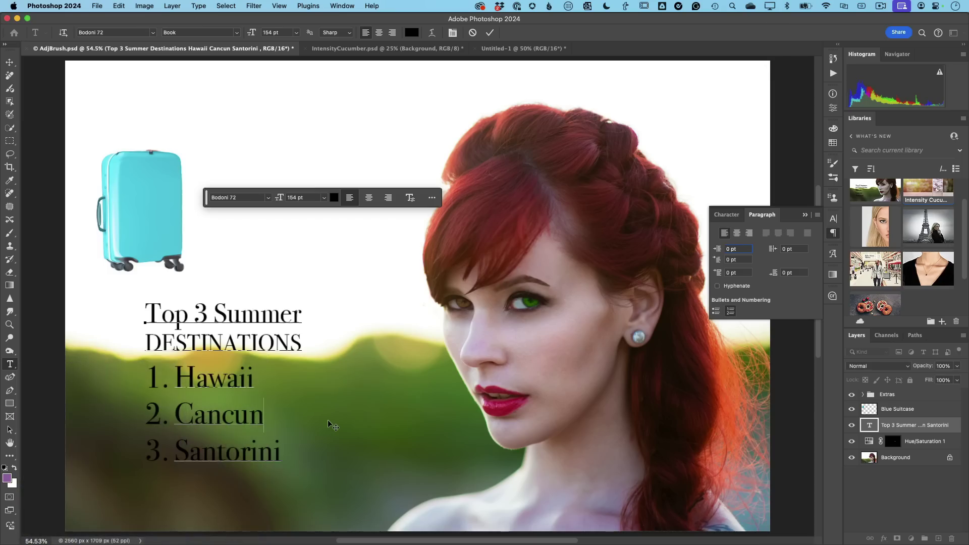
pyautogui.press('Return')
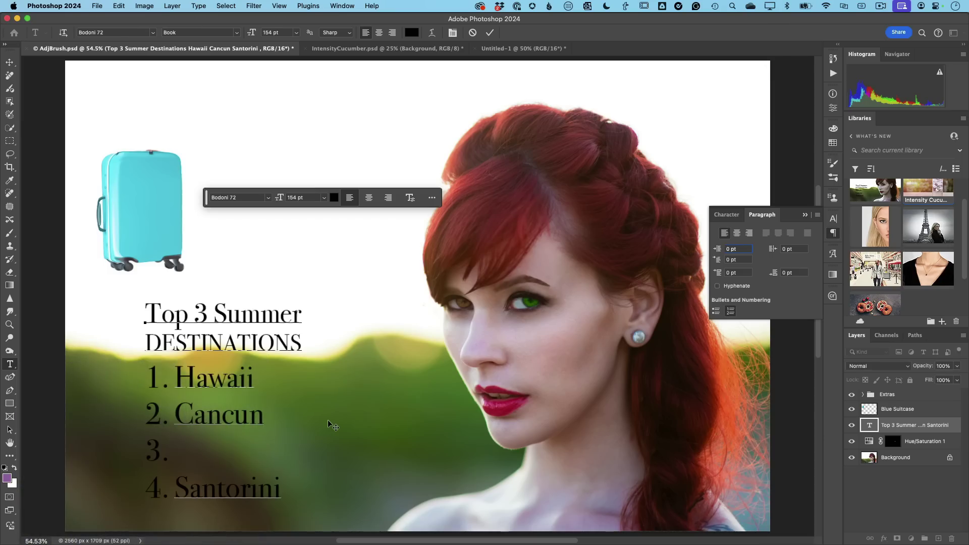
pyautogui.write('Atlanta')
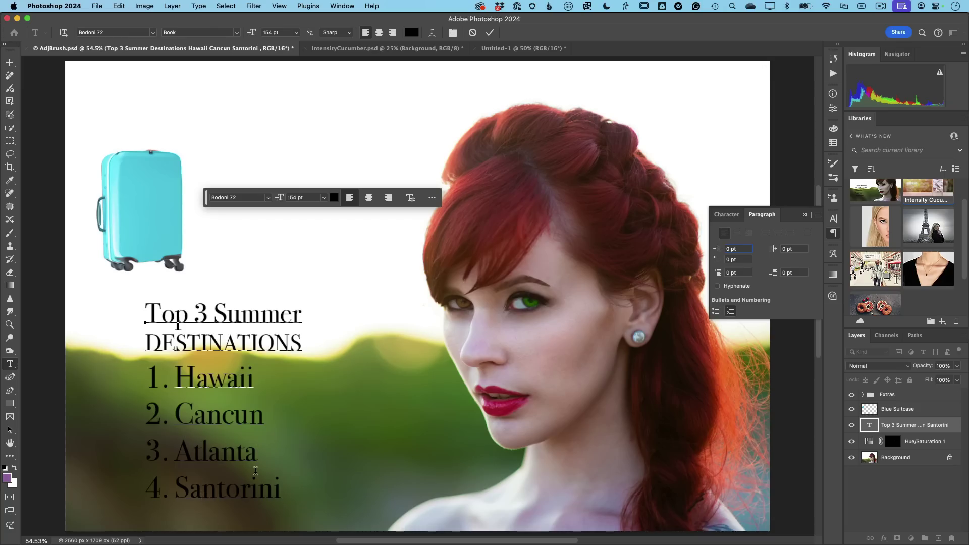
pyautogui.press('BackSpace')
pyautogui.press('BackSpace')
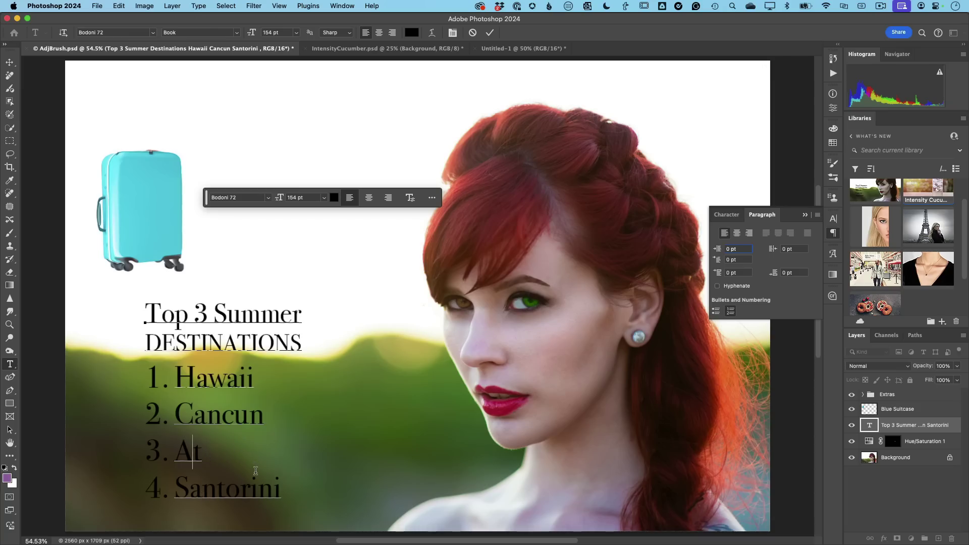
pyautogui.press('BackSpace')
pyautogui.press('BackSpace')
pyautogui.press('BackSpace')
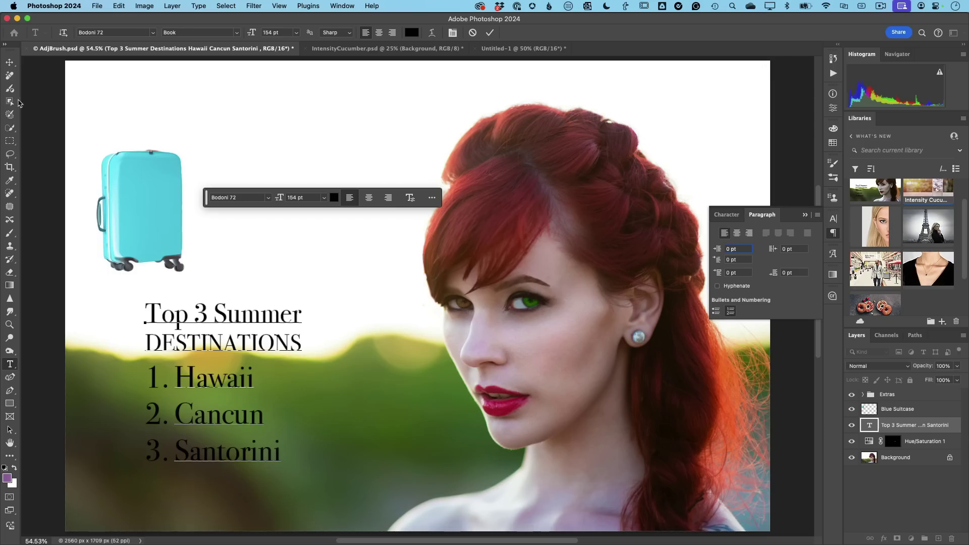
# - Move the Blue Suitcase layer below the text layer and drag the suitcase down
pyautogui.click(10, 65)
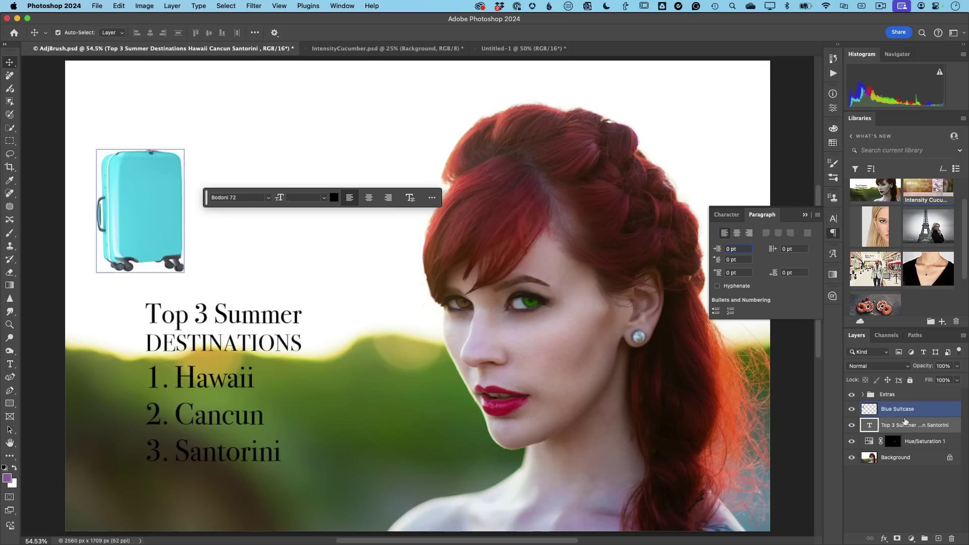
pyautogui.click(904, 412)
pyautogui.moveTo(904, 414); pyautogui.dragTo(904, 434)
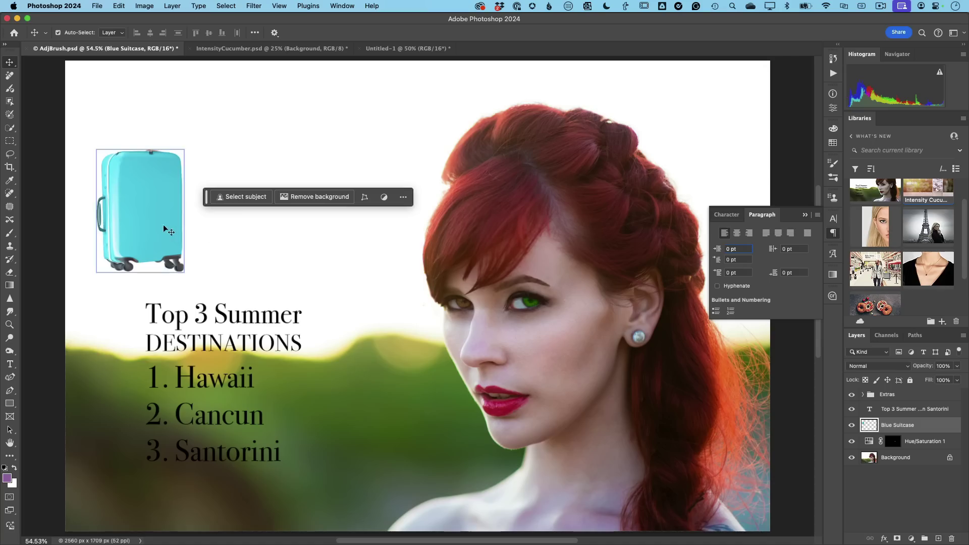
pyautogui.moveTo(161, 223); pyautogui.dragTo(177, 332)
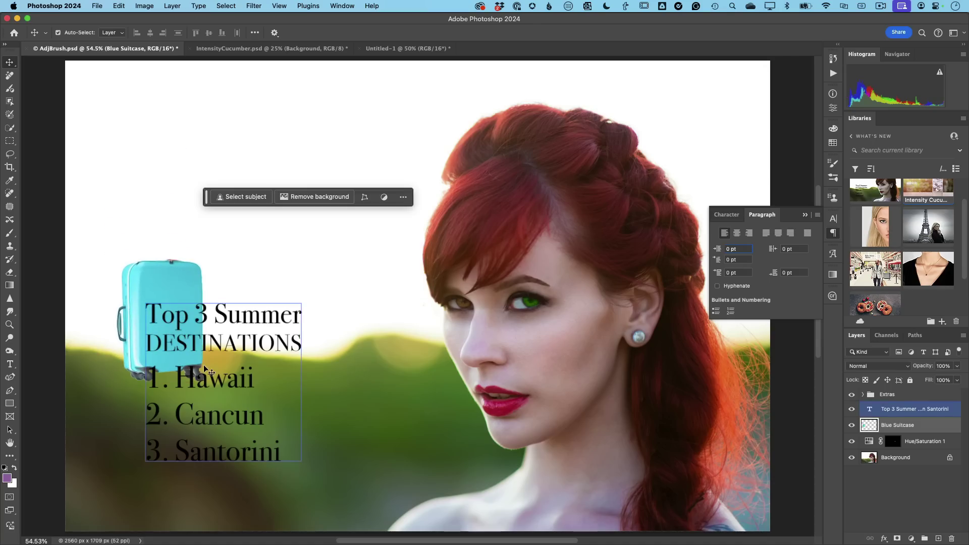
# - Scale the suitcase to about 228% and commit, then switch to IntensityCucumber.psd
pyautogui.press('super')
pyautogui.press('super+t')
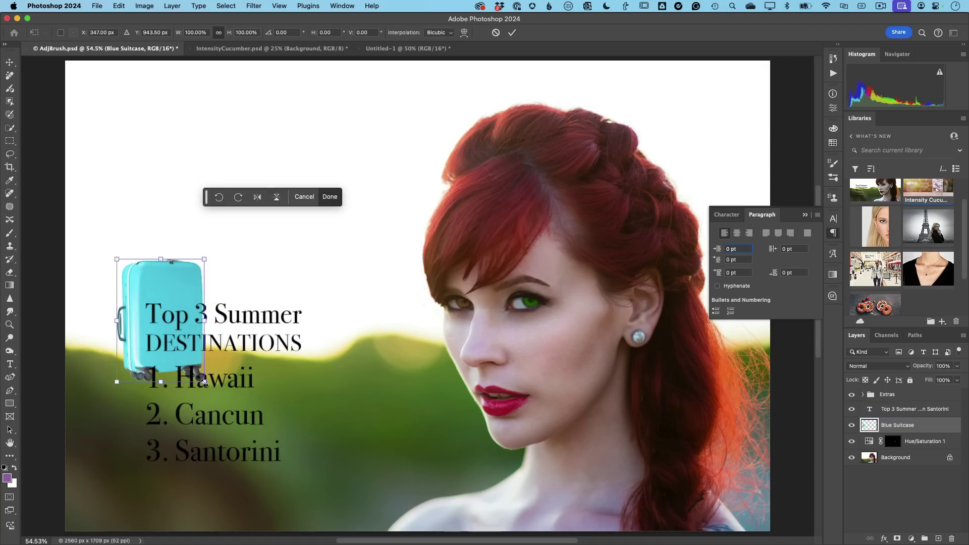
pyautogui.moveTo(204, 382); pyautogui.dragTo(334, 528)
pyautogui.moveTo(259, 490); pyautogui.dragTo(251, 476)
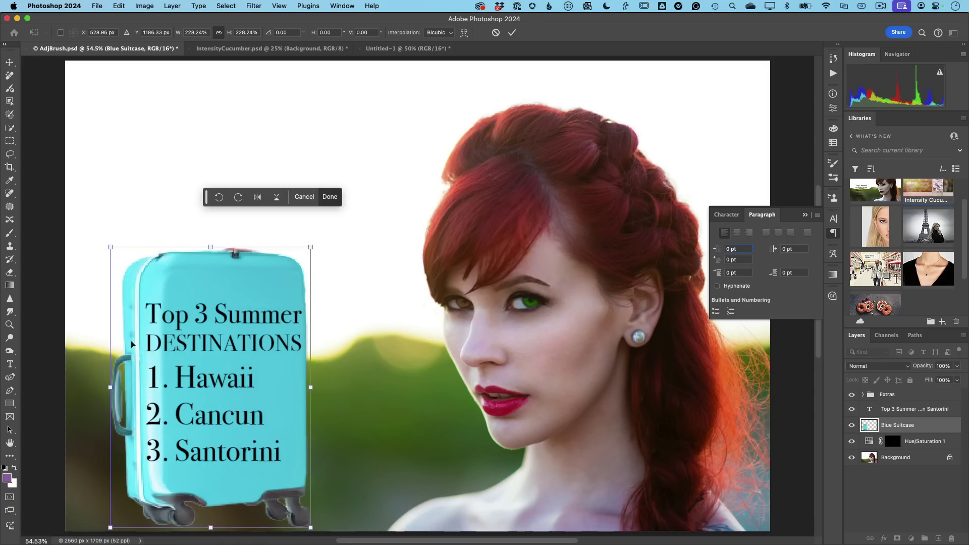
pyautogui.click(9, 62)
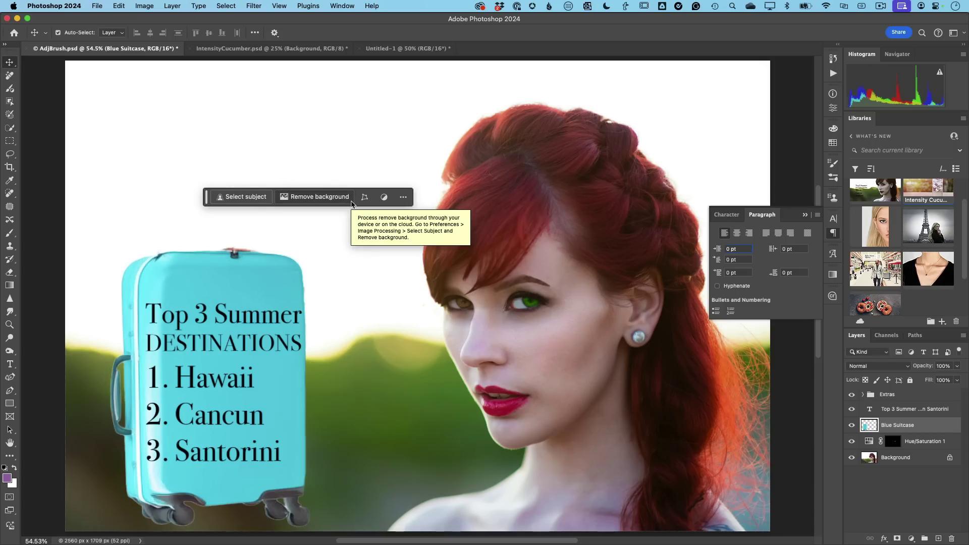
pyautogui.click(281, 51)
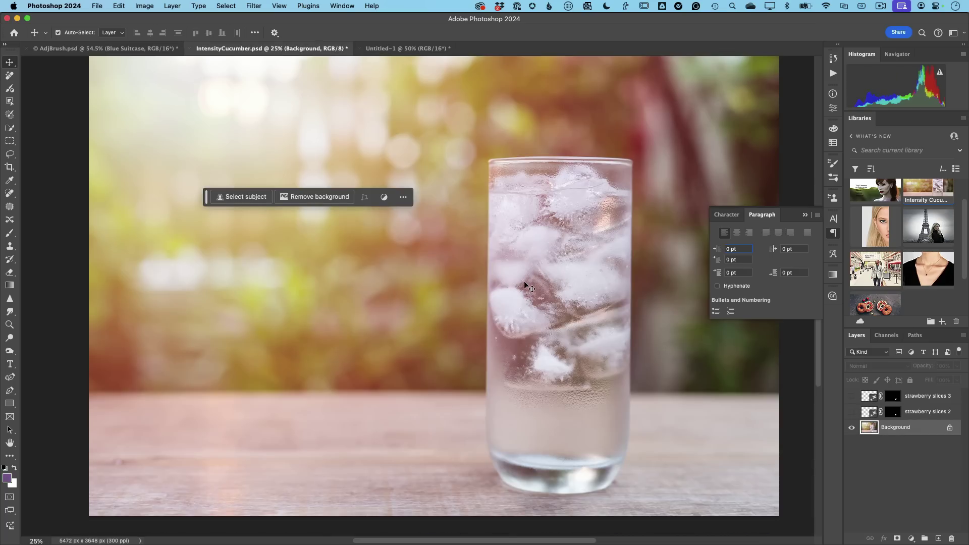
pyautogui.hscroll(3, 529, 287)
pyautogui.hscroll(-2, 529, 286)
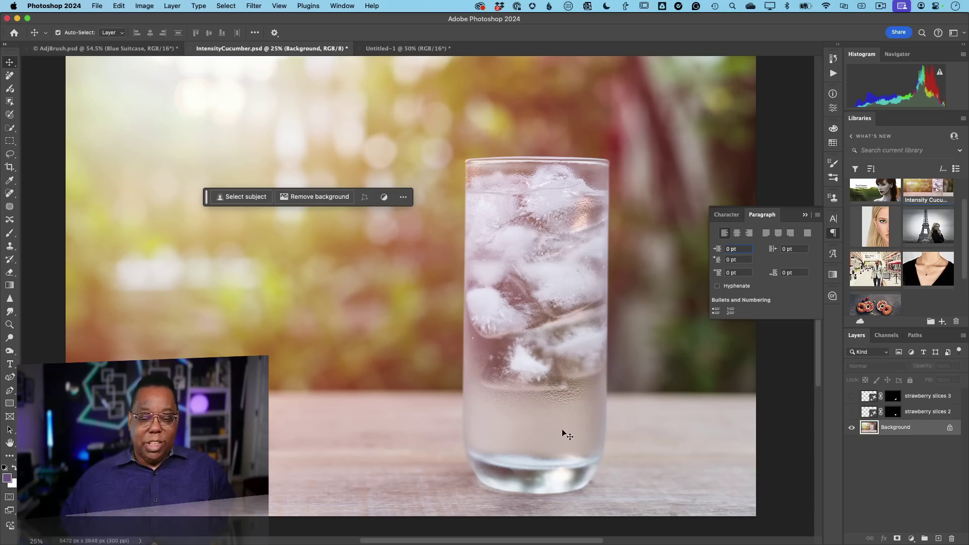
pyautogui.click(852, 412)
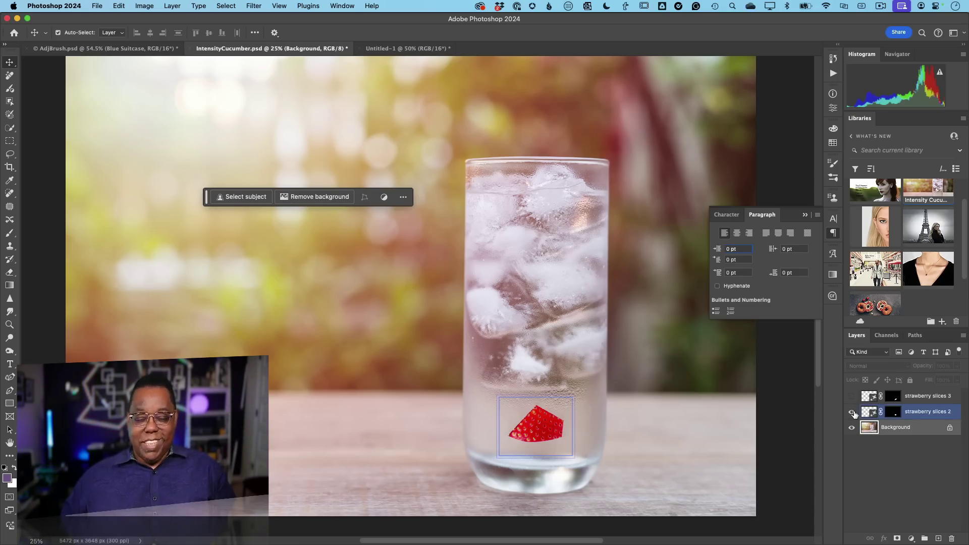
pyautogui.click(917, 413)
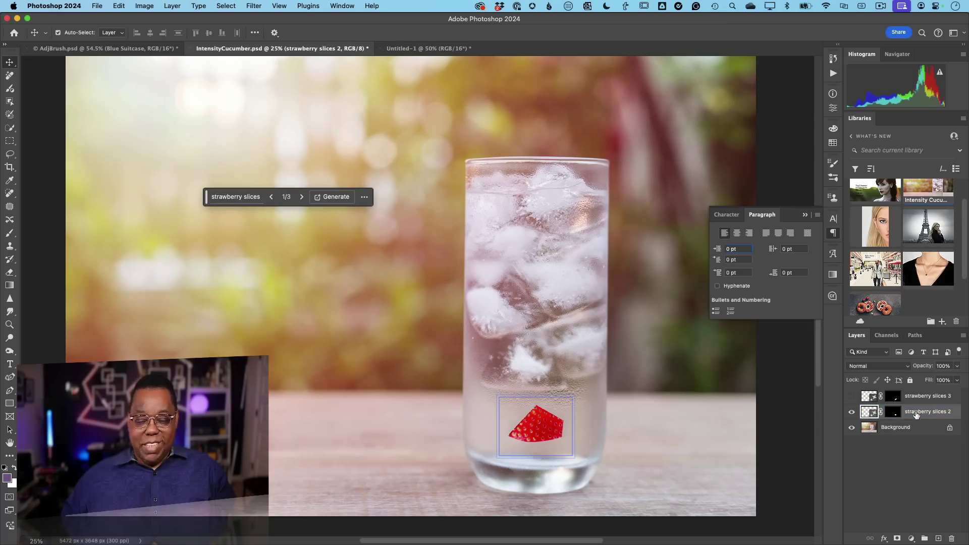
pyautogui.click(301, 198)
pyautogui.click(301, 198)
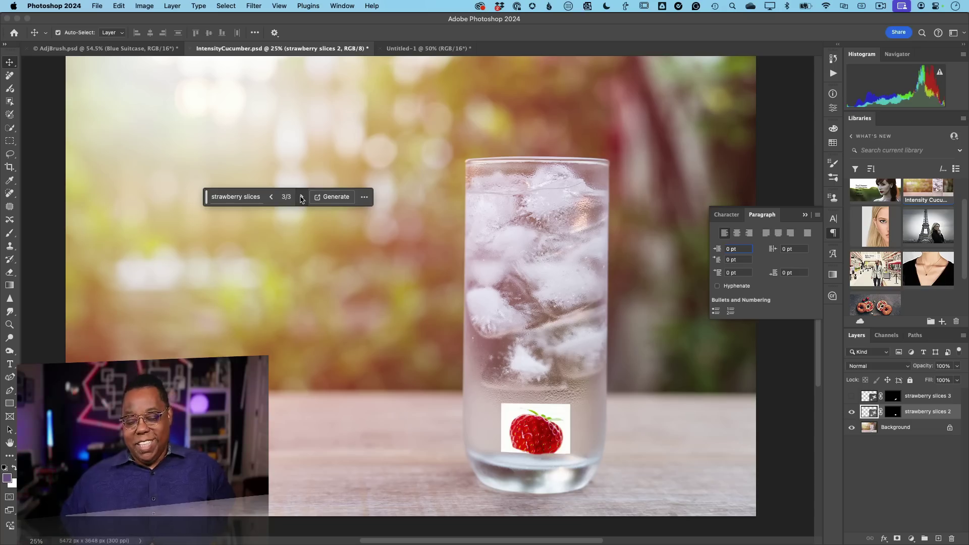
pyautogui.click(270, 197)
pyautogui.click(270, 197)
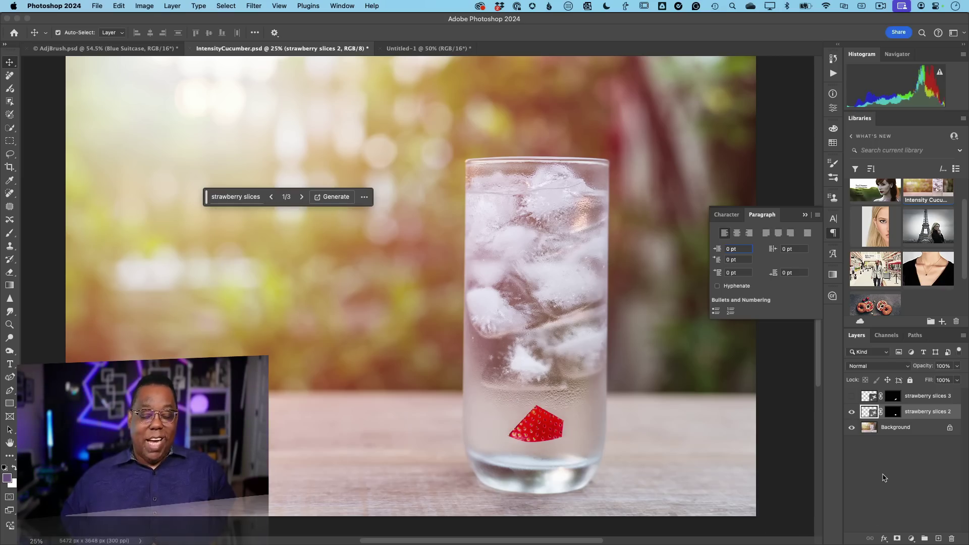
pyautogui.click(851, 411)
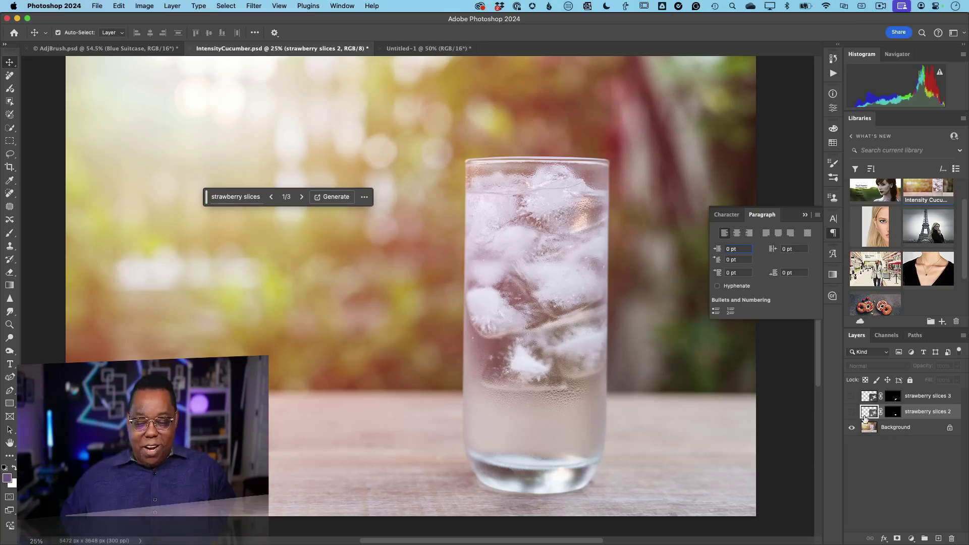
pyautogui.click(851, 398)
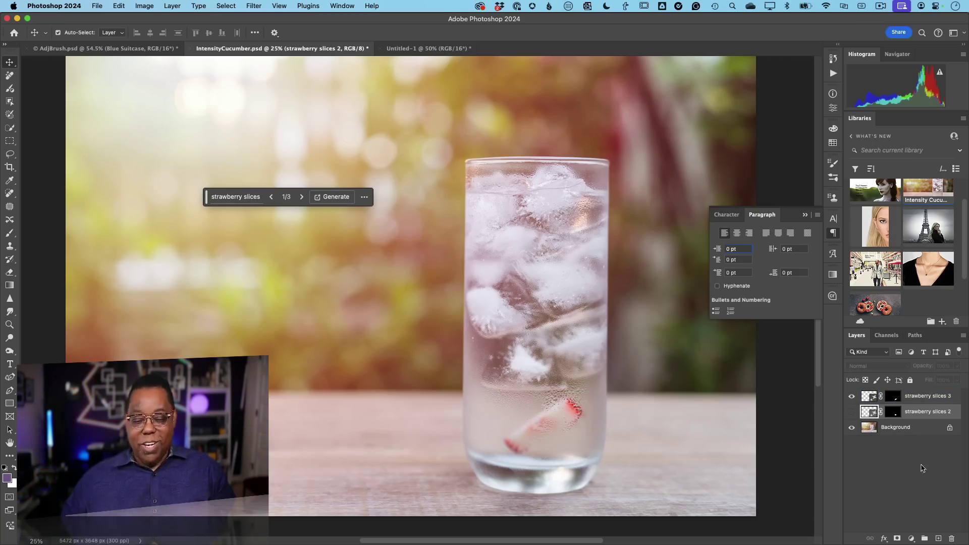
pyautogui.click(851, 396)
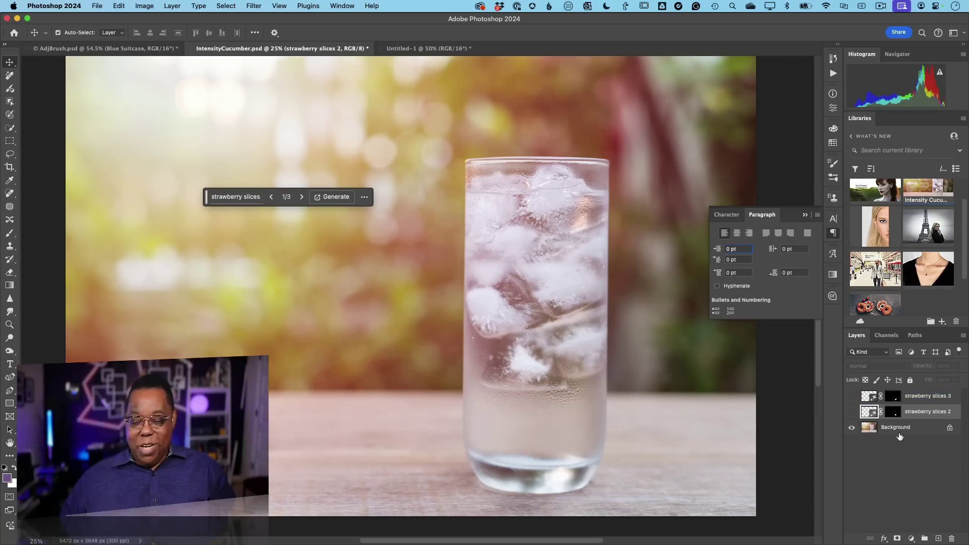
pyautogui.click(898, 428)
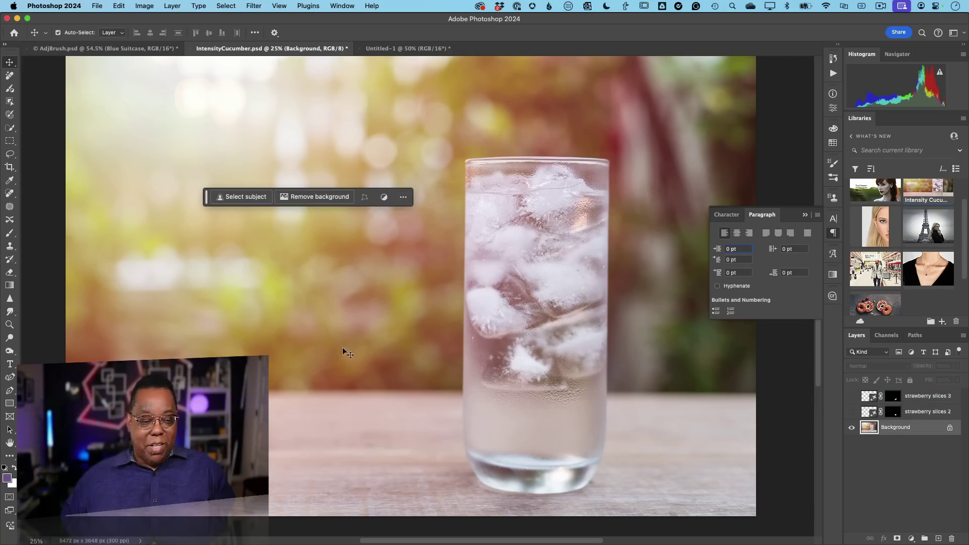
# - Brush a selection across the lower inside of the glass with the Selection Brush at 50% opacity
pyautogui.click(12, 117)
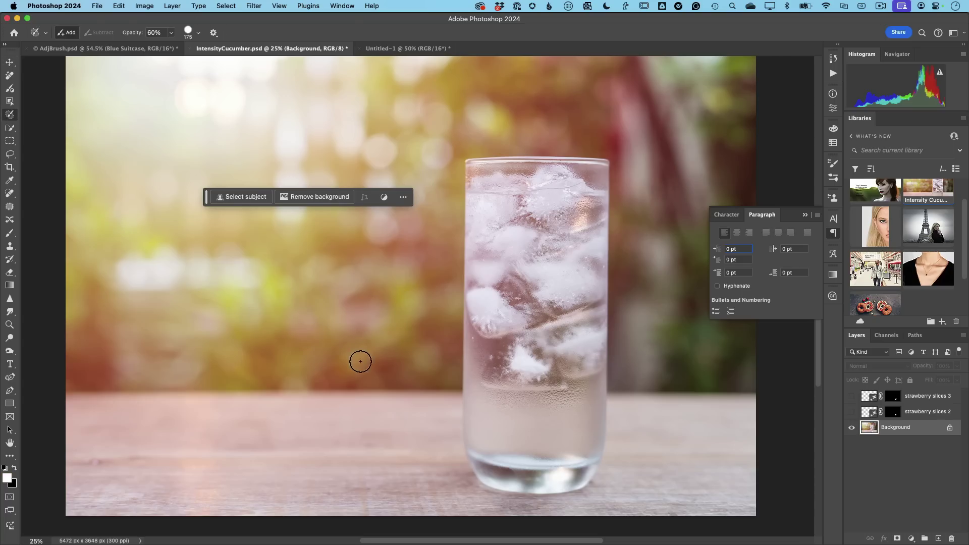
pyautogui.doubleClick(163, 33)
pyautogui.write('1')
pyautogui.write('50')
pyautogui.press('Return')
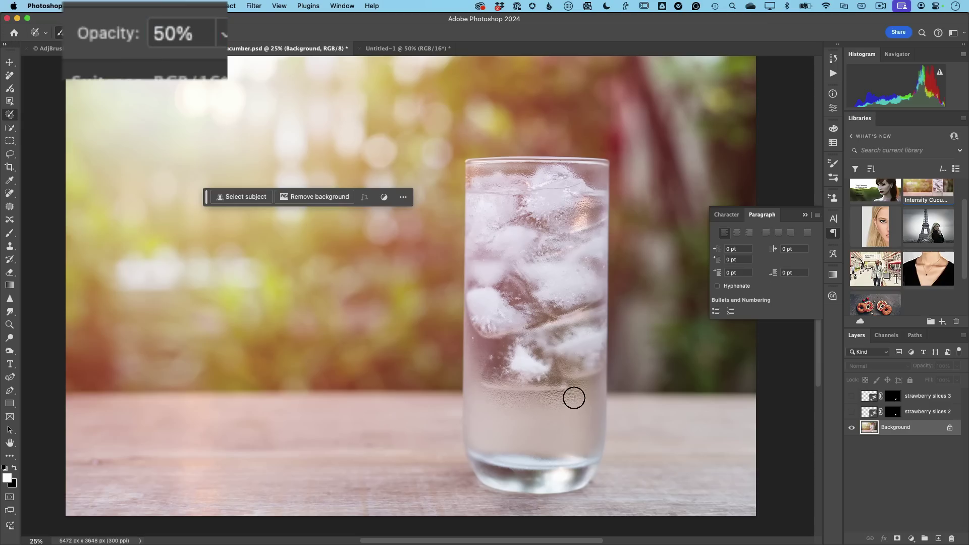
pyautogui.moveTo(568, 402); pyautogui.dragTo(509, 443)
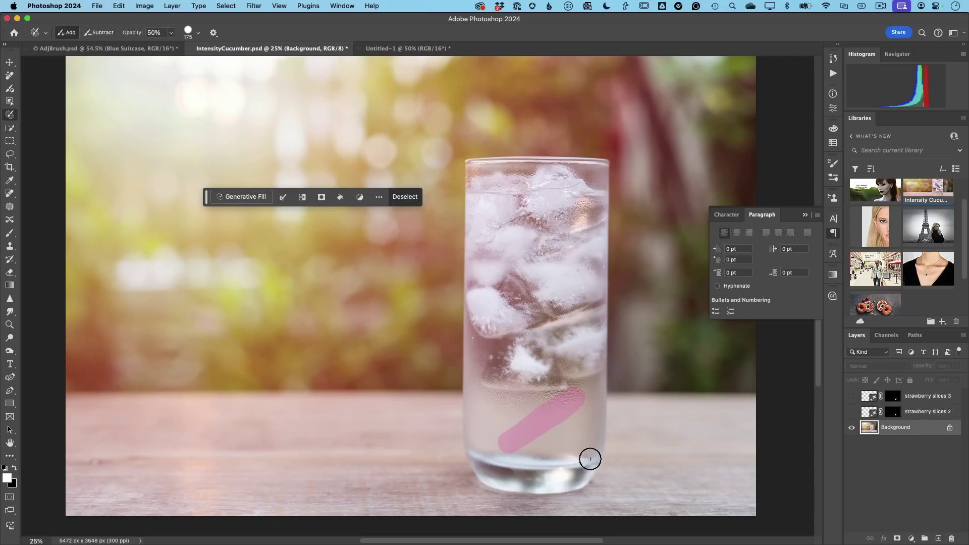
# - Raise the brush opacity to 60% and widen the selection across the glass bottom
pyautogui.click(156, 33)
pyautogui.doubleClick(156, 34)
pyautogui.write('6')
pyautogui.moveTo(575, 411); pyautogui.dragTo(524, 446)
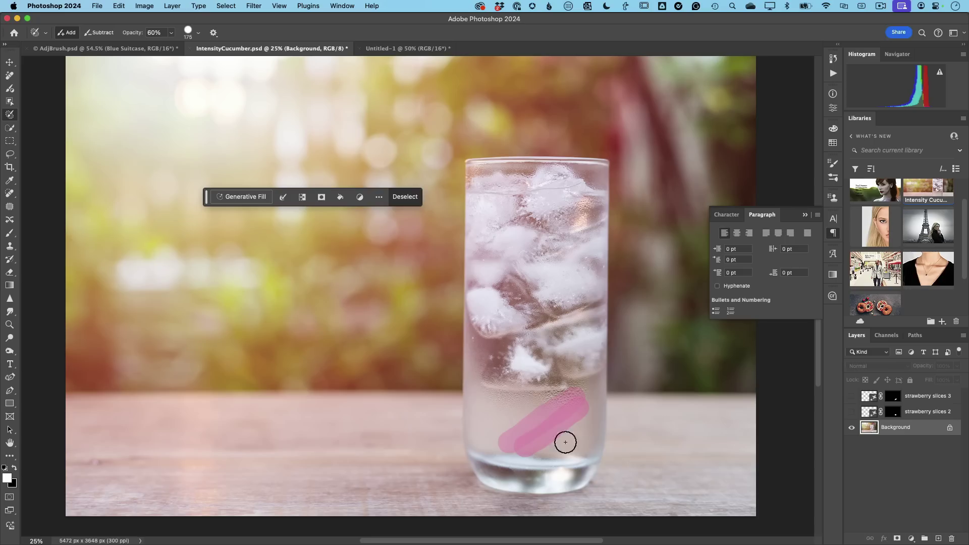
# - Generative Fill the painted area with the prompt 'strawberry slices'
pyautogui.click(250, 198)
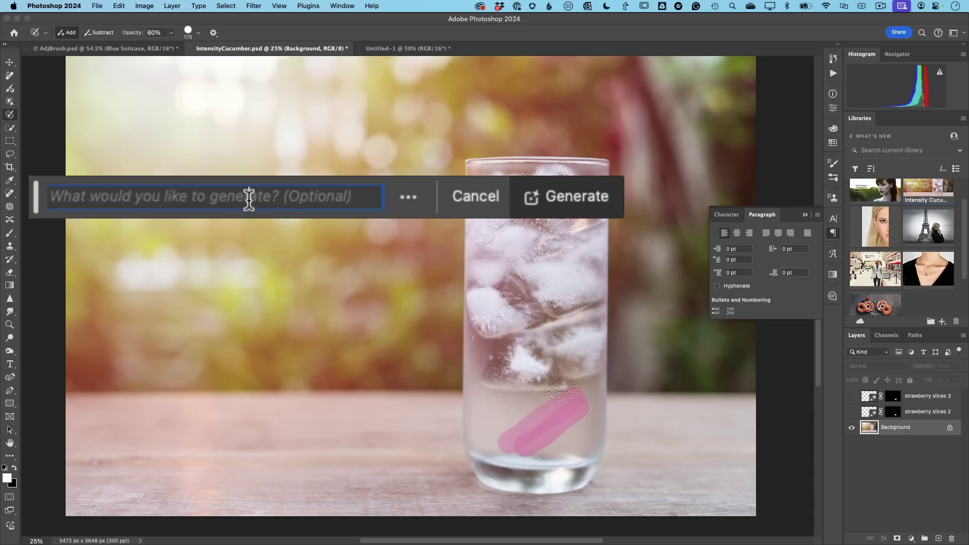
pyautogui.write('str')
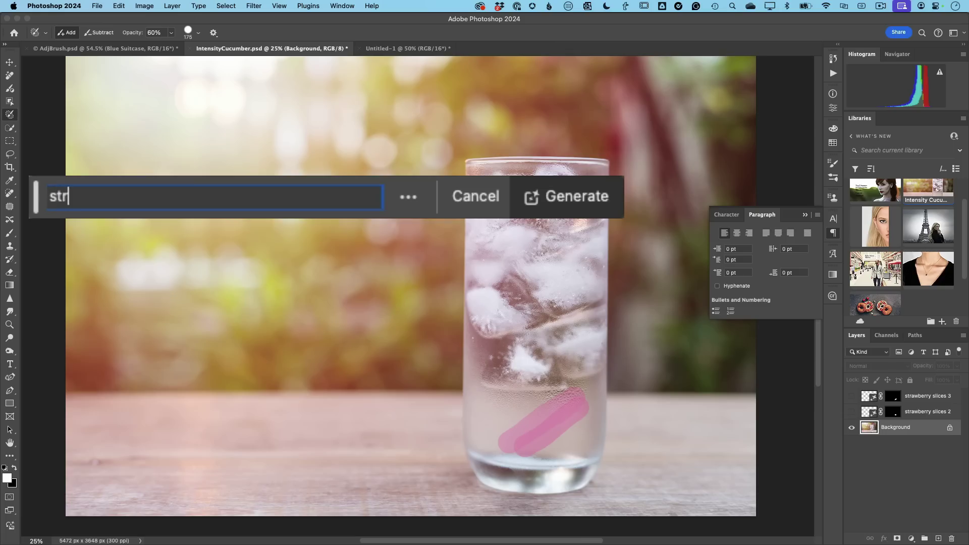
pyautogui.write('awbe')
pyautogui.press('BackSpace')
pyautogui.write('berr')
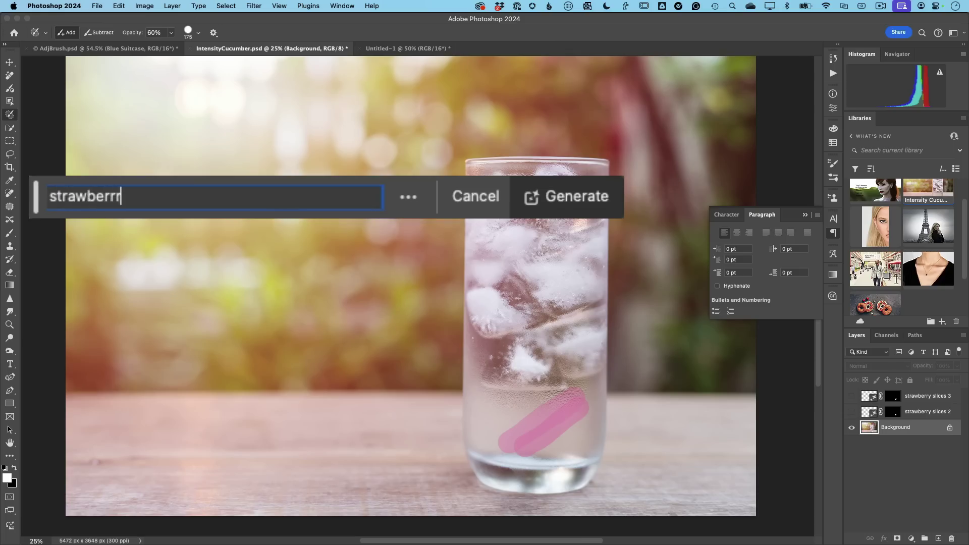
pyautogui.write('y slices')
pyautogui.press('Return')
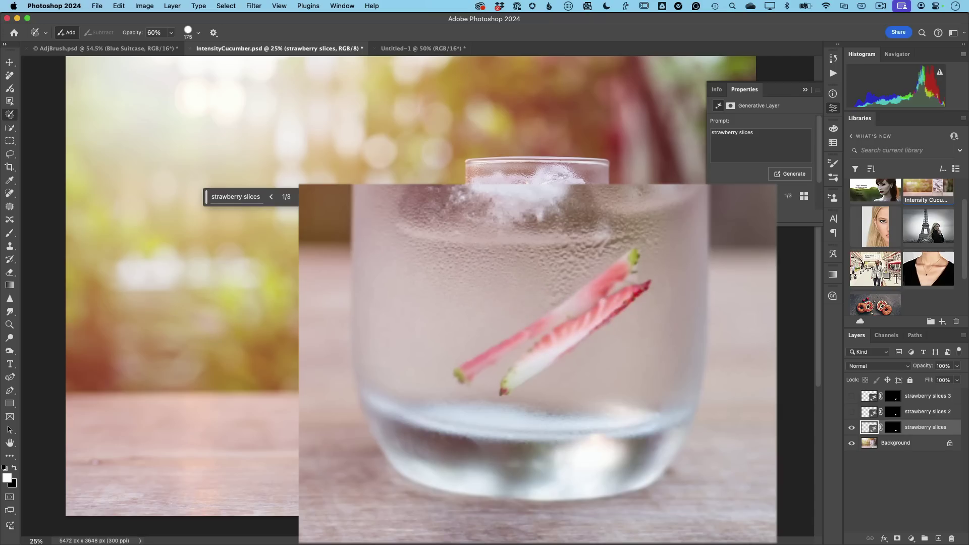
# - Choose strawberry variation 3/3, then switch to the blank Untitled-1 document
pyautogui.click(302, 197)
pyautogui.click(302, 197)
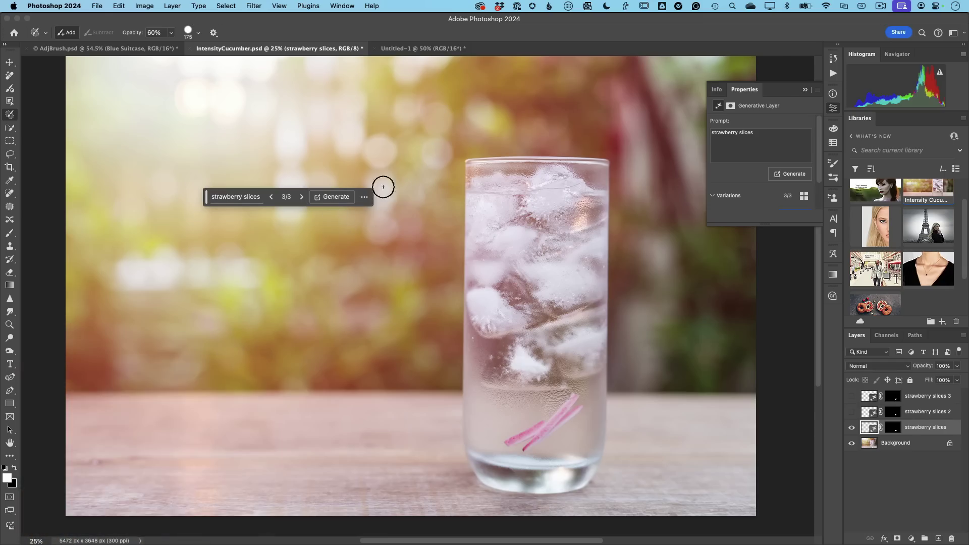
pyautogui.click(413, 49)
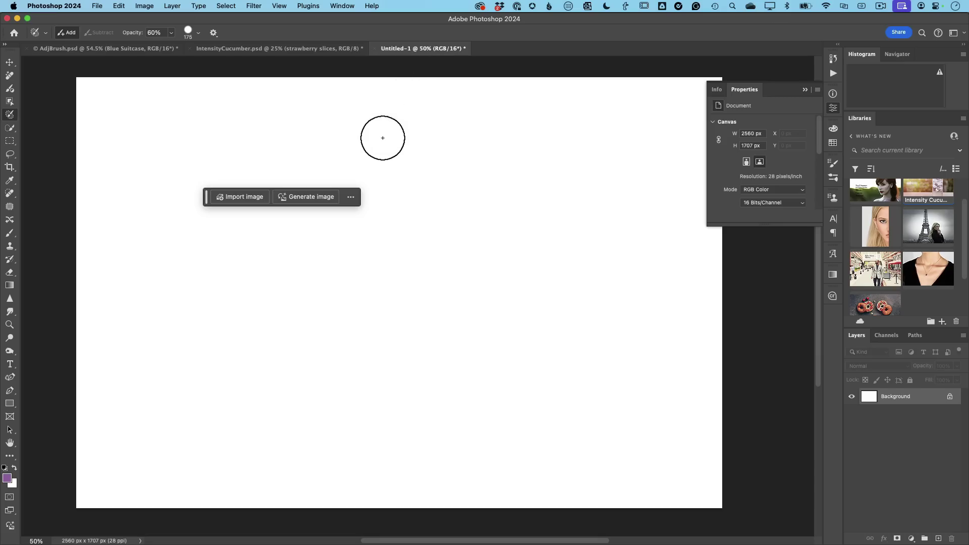
# - Generate an image from 'summer day at the beach with a bright beach umbrella' as Photo content
pyautogui.click(307, 197)
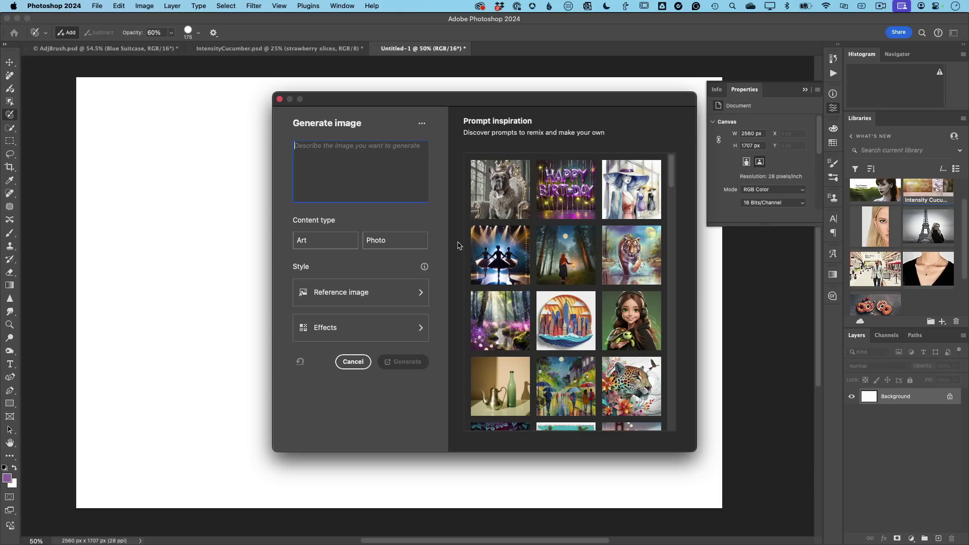
pyautogui.write('summer day at the beach')
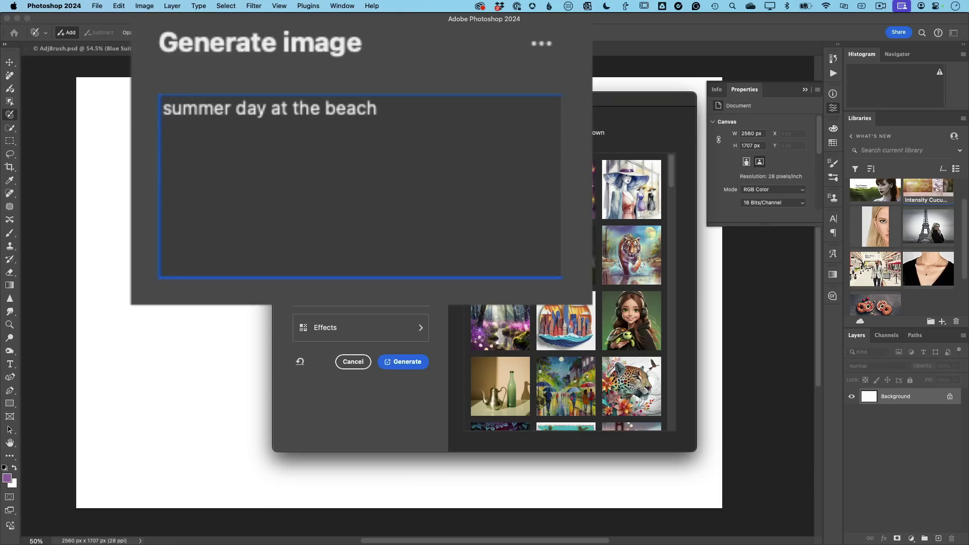
pyautogui.write(' with a bright ')
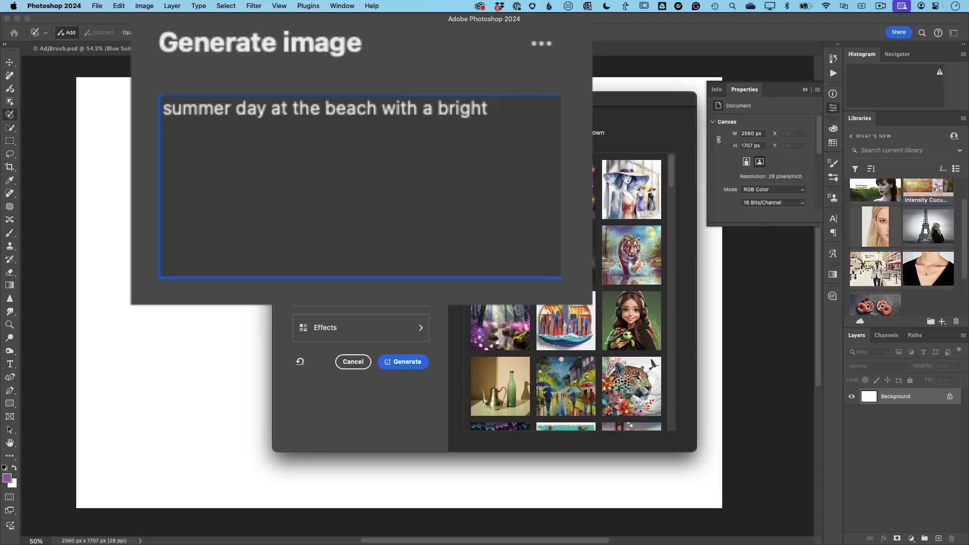
pyautogui.write('beach umbrea')
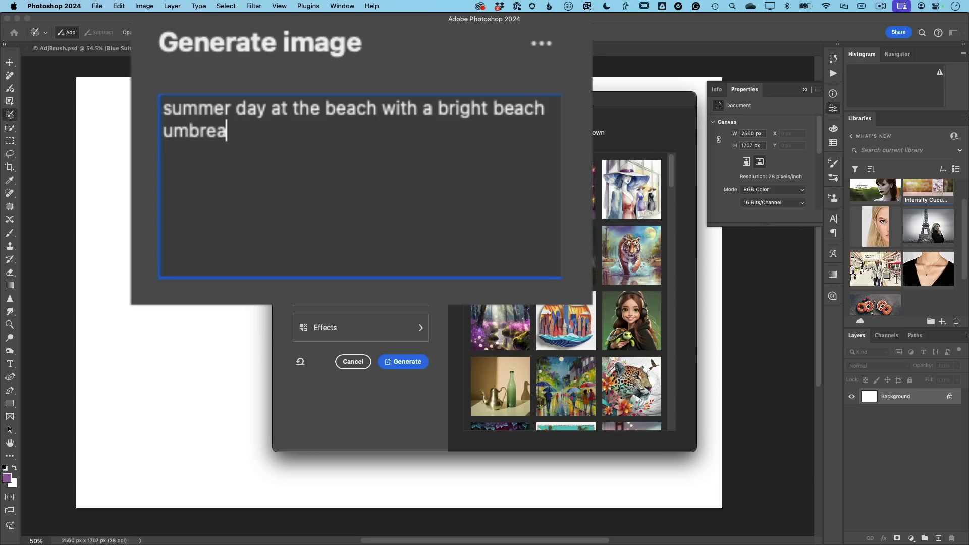
pyautogui.press('BackSpace')
pyautogui.write('lla')
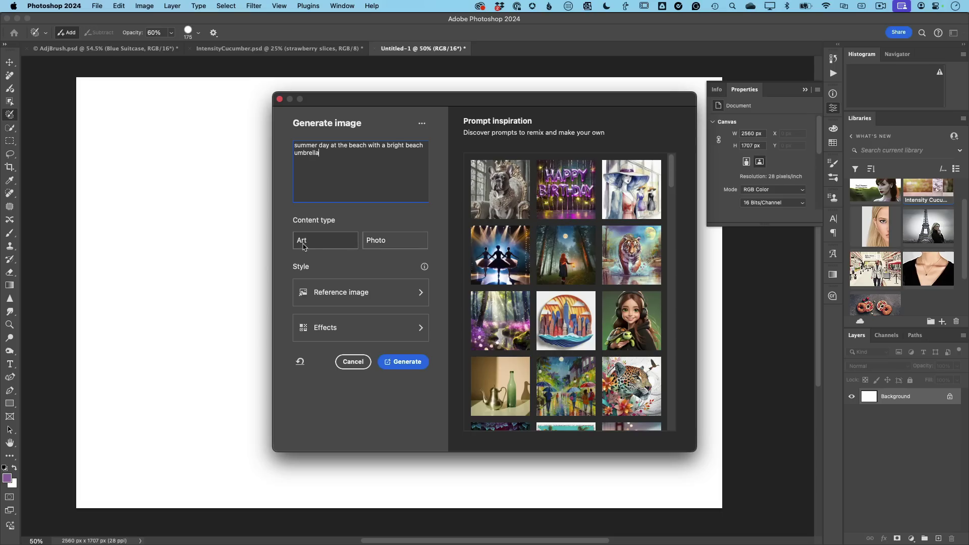
pyautogui.click(398, 243)
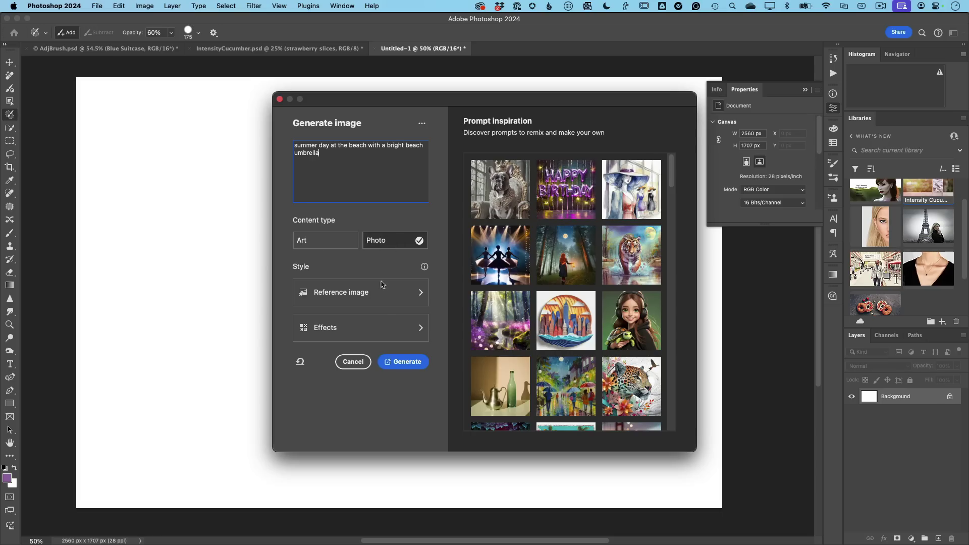
pyautogui.click(345, 297)
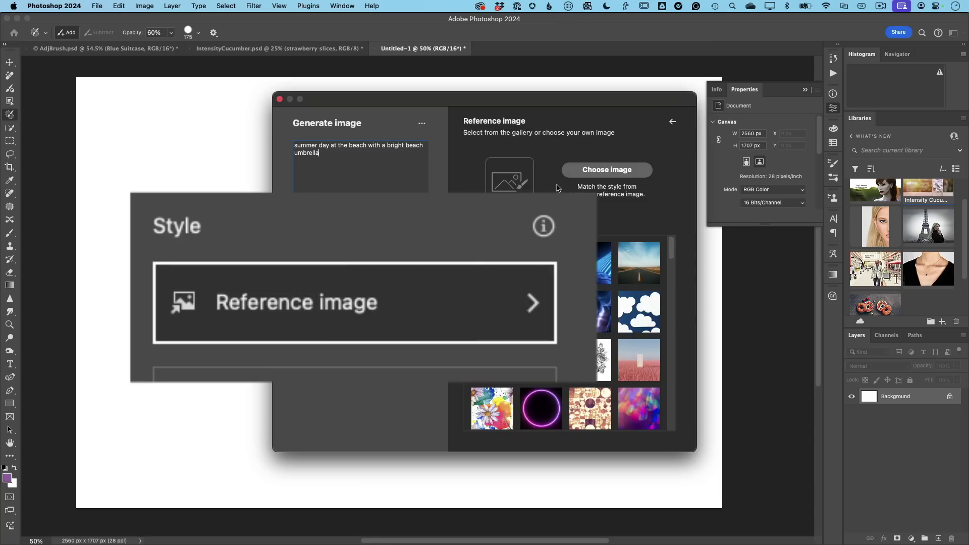
# - Load IMG_7512.jpg, the beach photo with a deck chair, as the style reference image
pyautogui.click(593, 173)
pyautogui.click(326, 117)
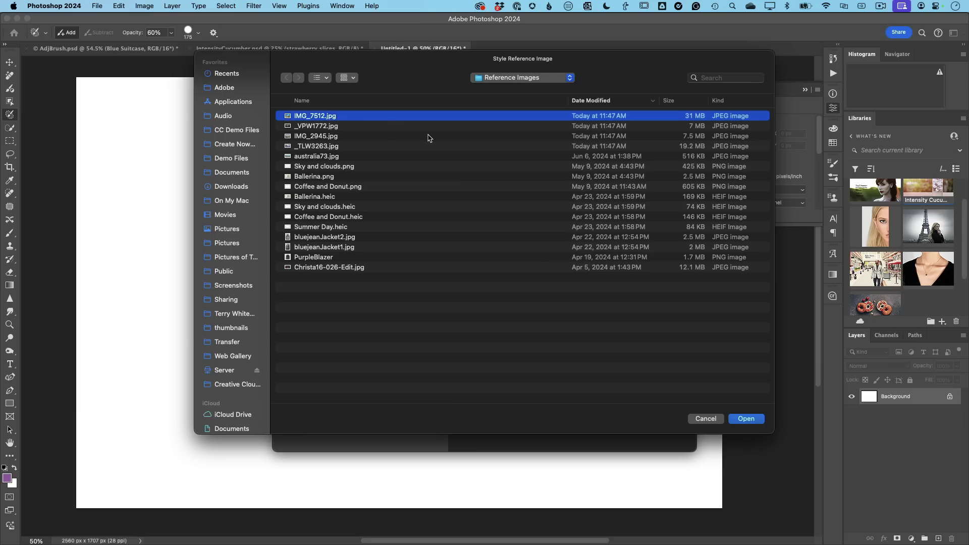
pyautogui.press('space')
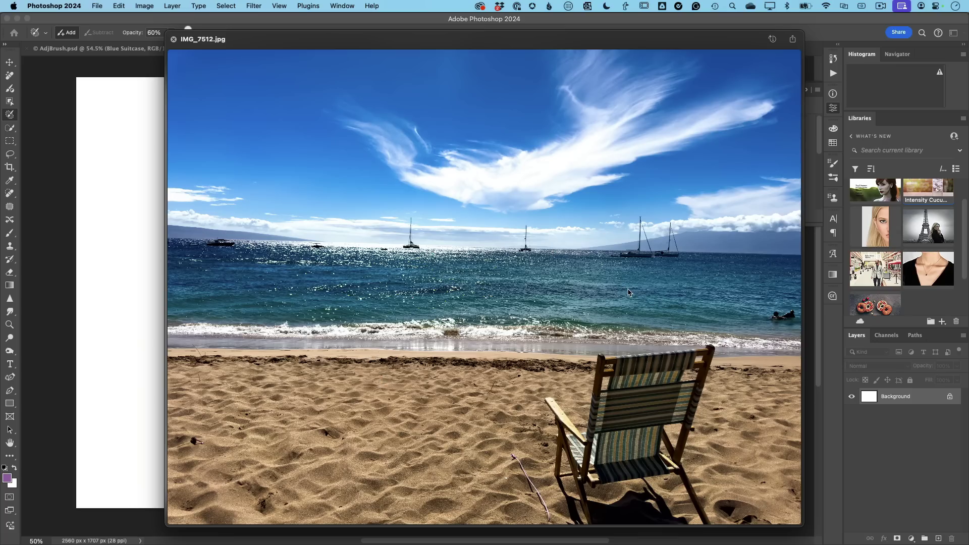
pyautogui.press('space')
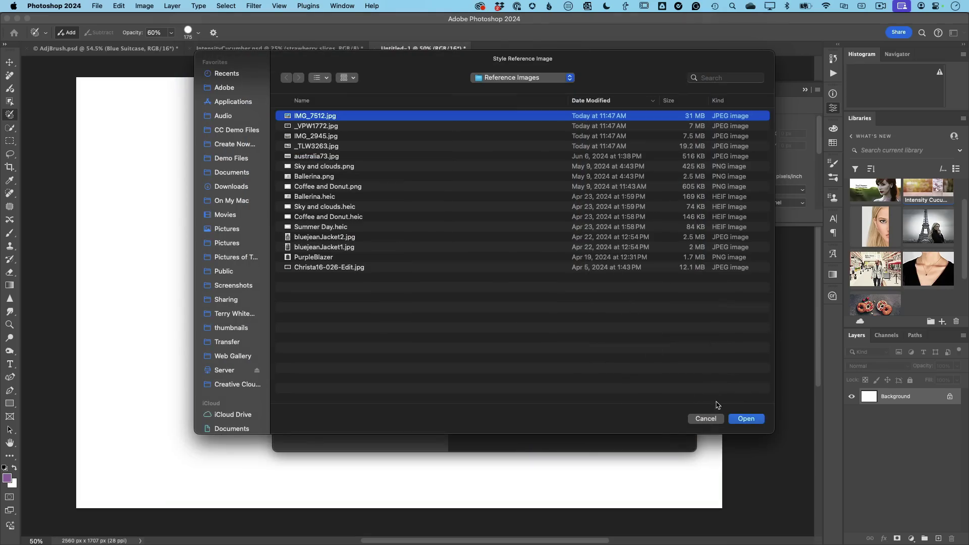
pyautogui.click(742, 420)
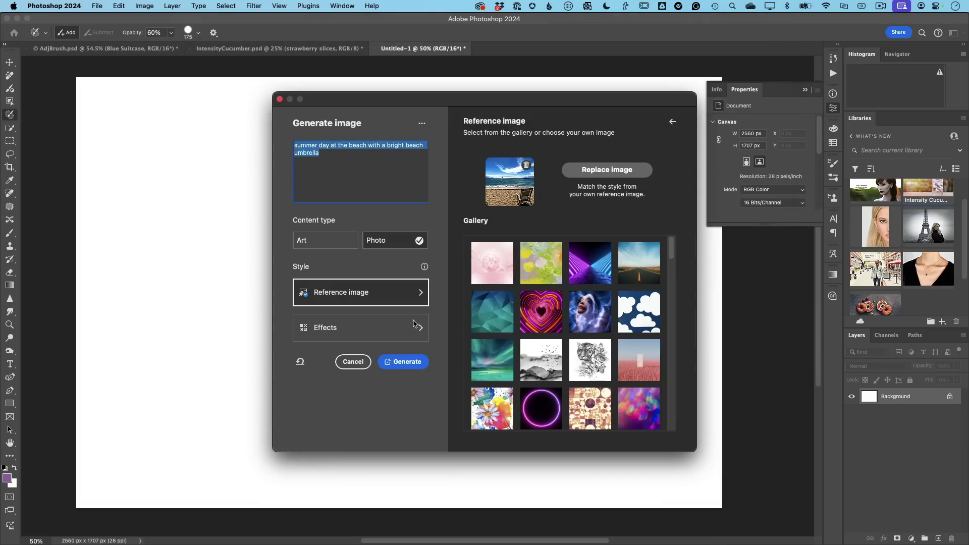
# - Generate the beach scene, compare variations 1/3 to 3/3, and settle on 2/3 with the striped umbrella
pyautogui.click(410, 360)
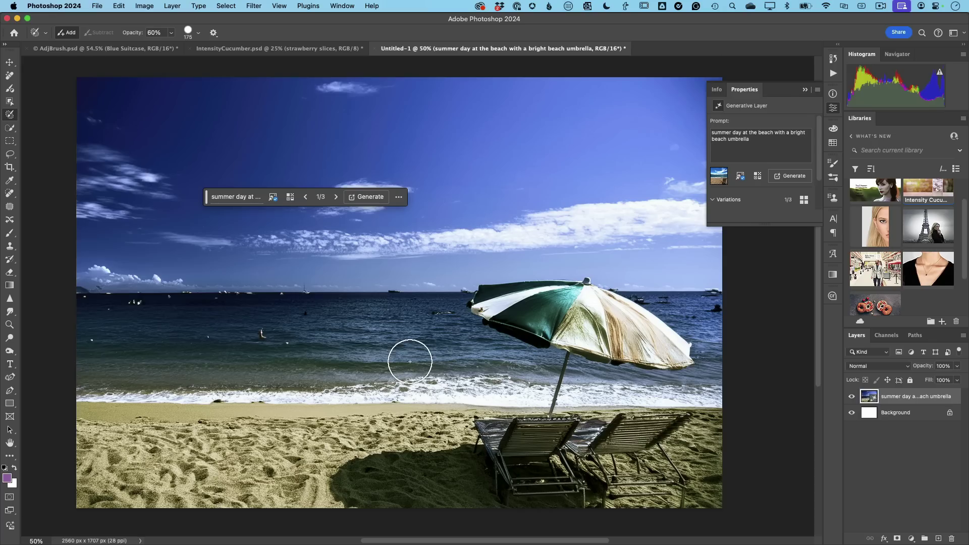
pyautogui.click(336, 197)
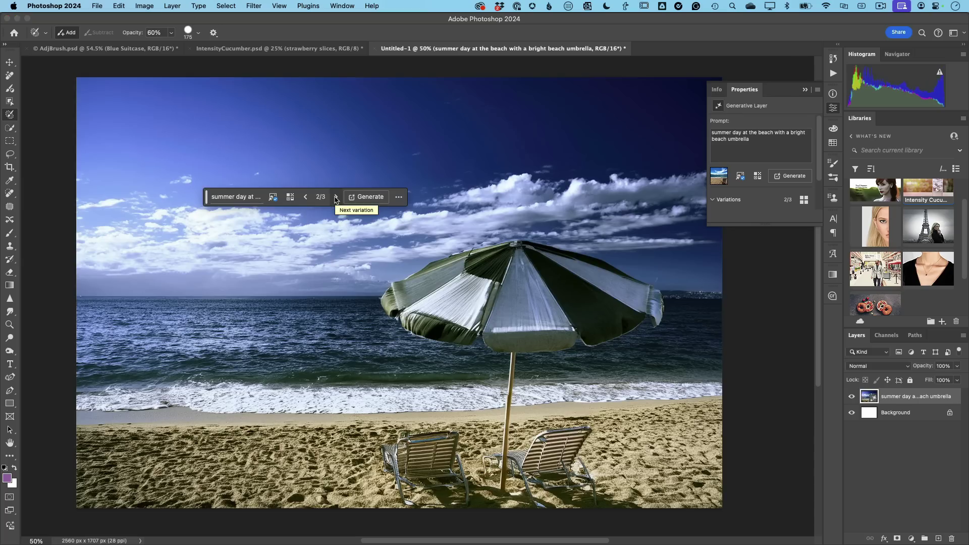
pyautogui.click(337, 198)
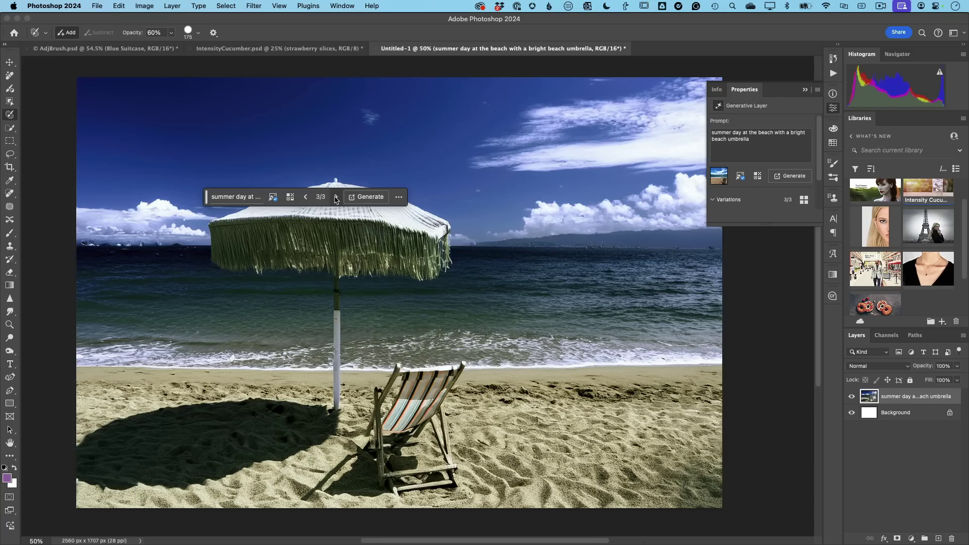
pyautogui.click(305, 197)
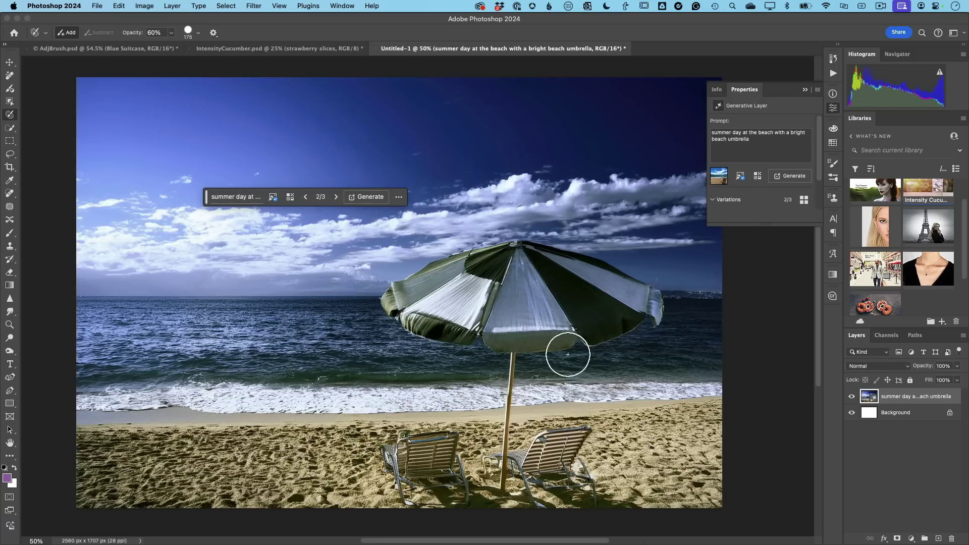